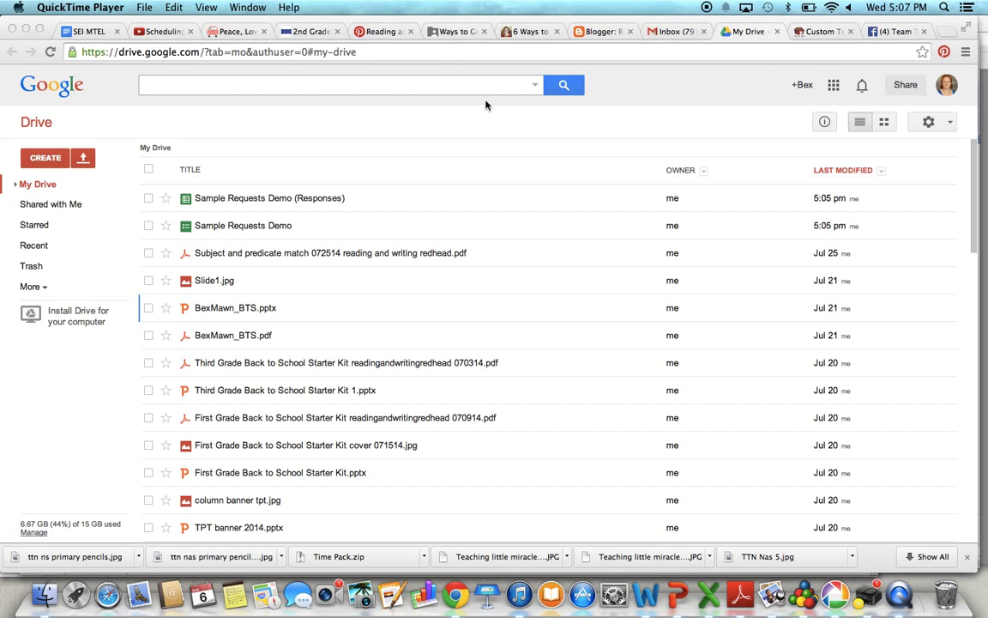
Step: Leave Gmail and return to the My Drive list showing the Sample Requests Demo files
{"action": "left_click", "coordinate": [676, 31]}
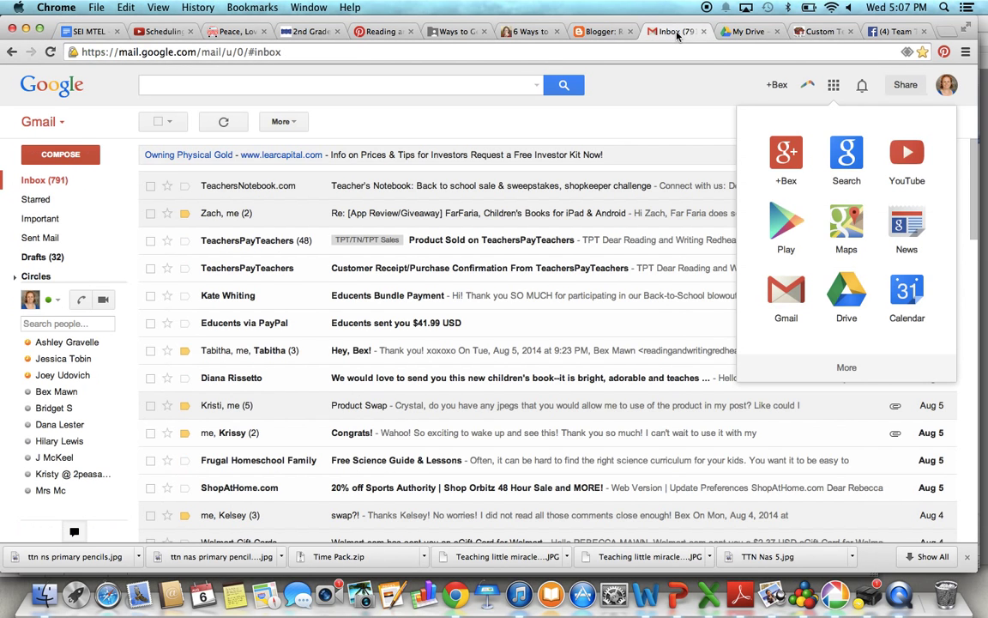
{"action": "left_click", "coordinate": [692, 90]}
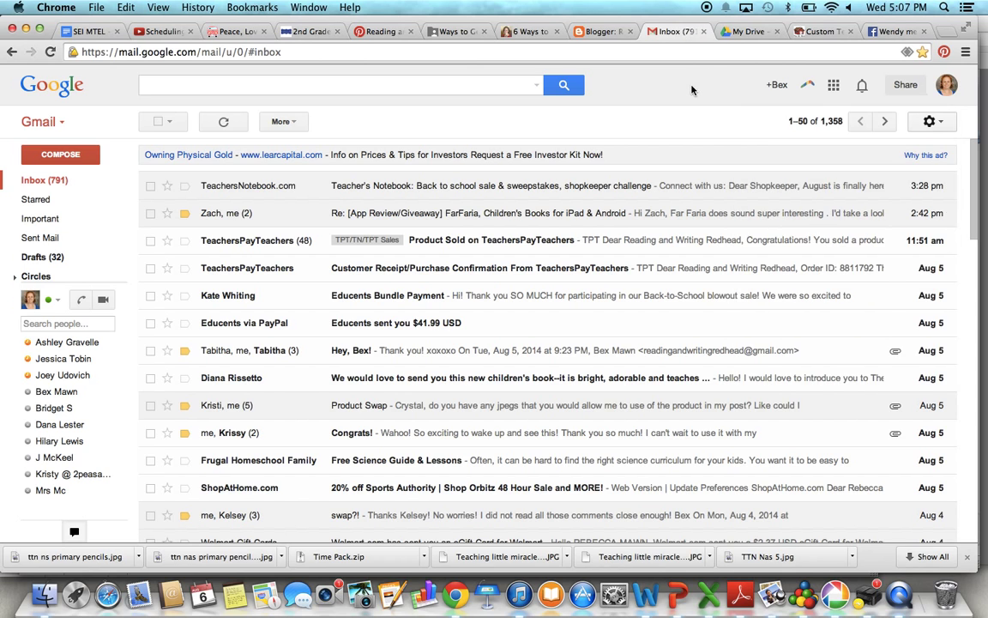
{"action": "left_click", "coordinate": [833, 86]}
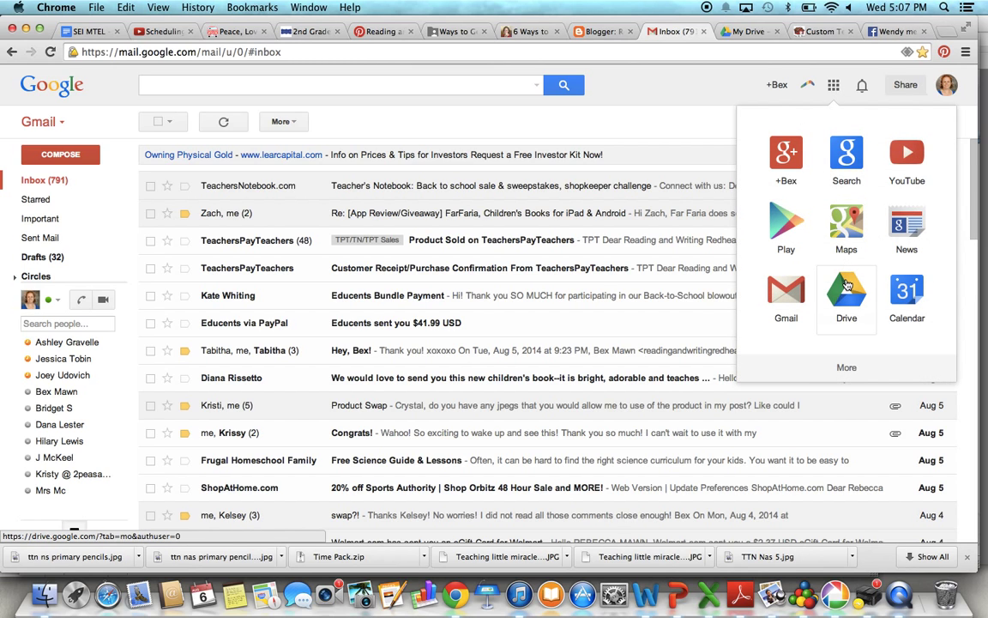
{"action": "left_click", "coordinate": [742, 35]}
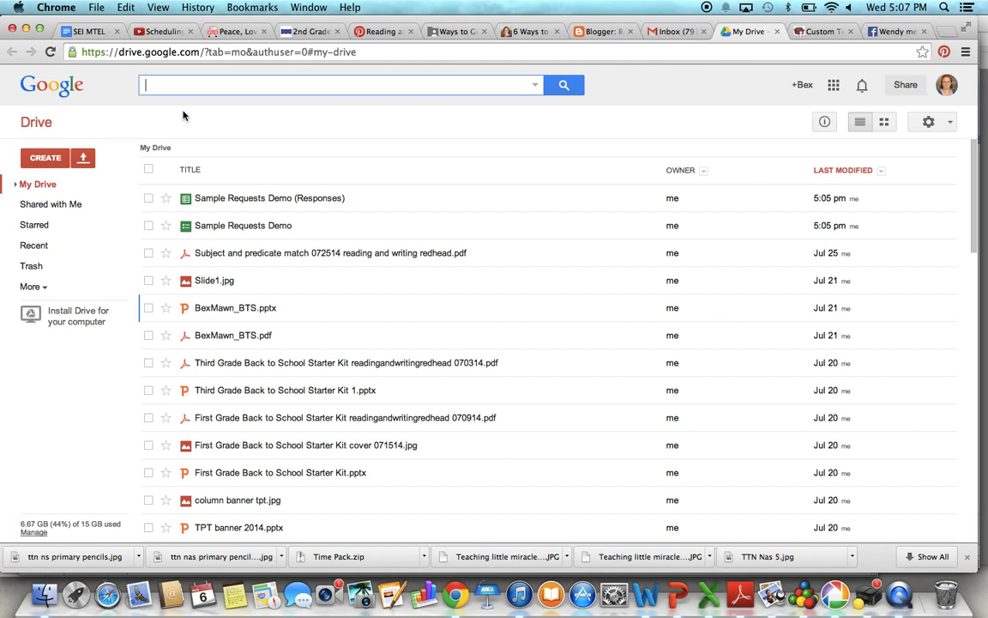
Step: Create a new Google Form from Drive's CREATE menu
{"action": "left_click", "coordinate": [47, 160]}
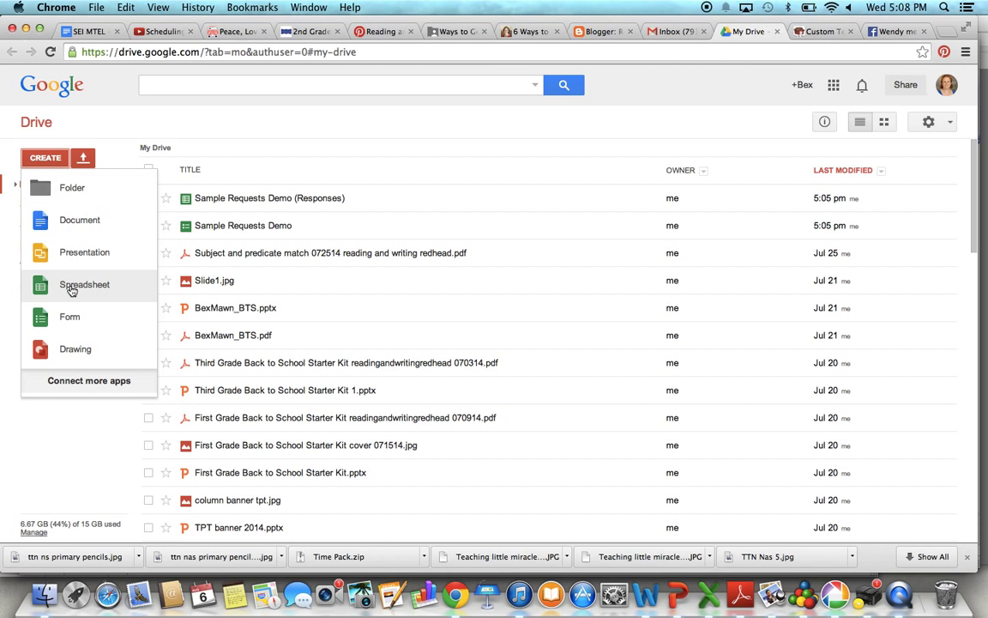
{"action": "left_click", "coordinate": [51, 315]}
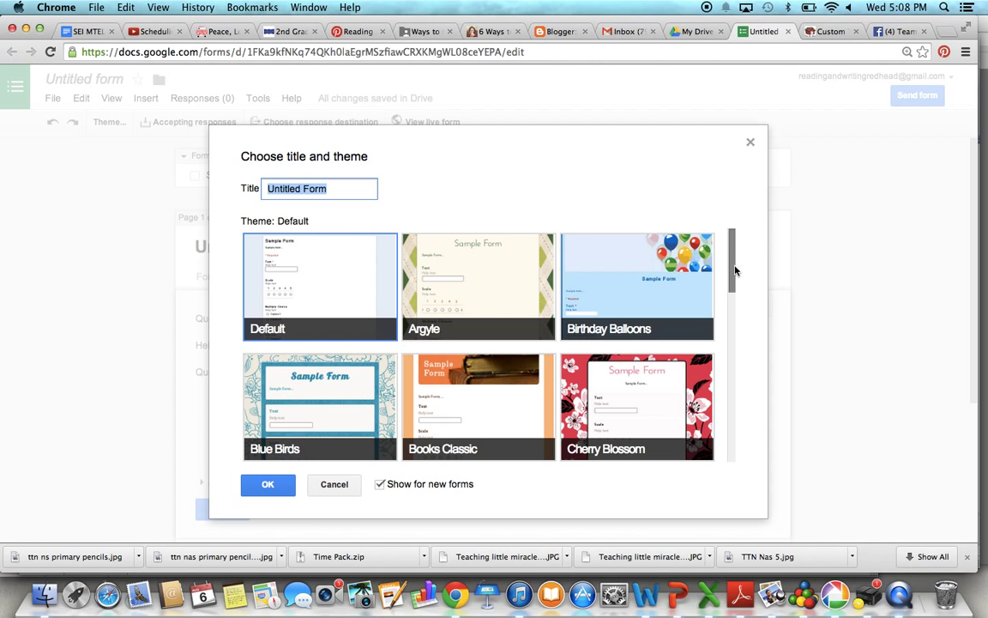
Step: Apply the White Poppies theme to the untitled form
{"action": "left_click_drag", "start_coordinate": [733, 273], "coordinate": [720, 451]}
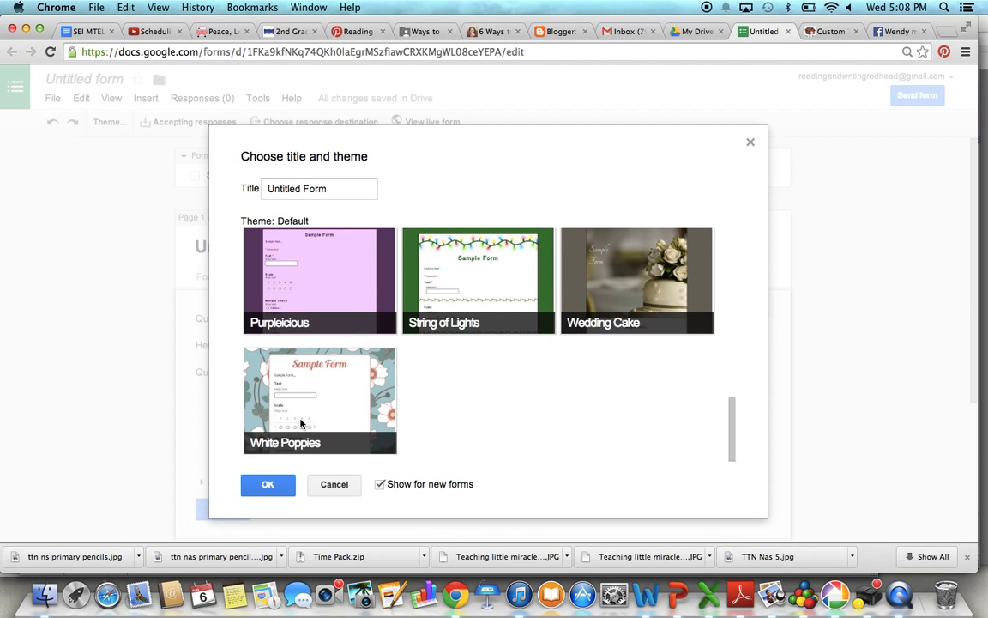
{"action": "left_click", "coordinate": [273, 383]}
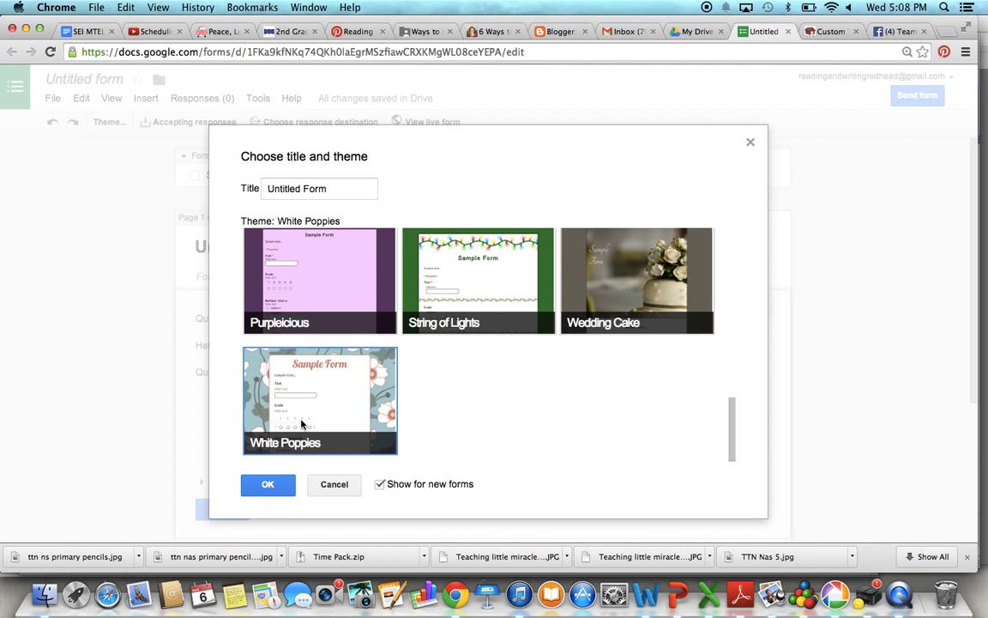
{"action": "left_click", "coordinate": [269, 484]}
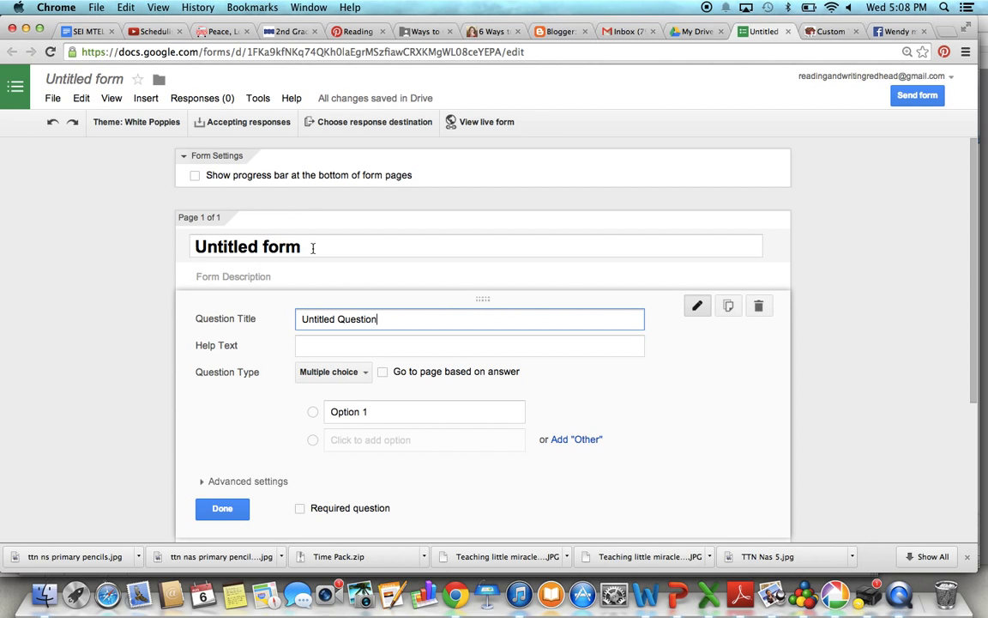
Step: Title the form 'Sample Nail Wrap Request'
{"action": "left_click_drag", "start_coordinate": [314, 247], "coordinate": [194, 243]}
{"action": "type", "text": "S"}
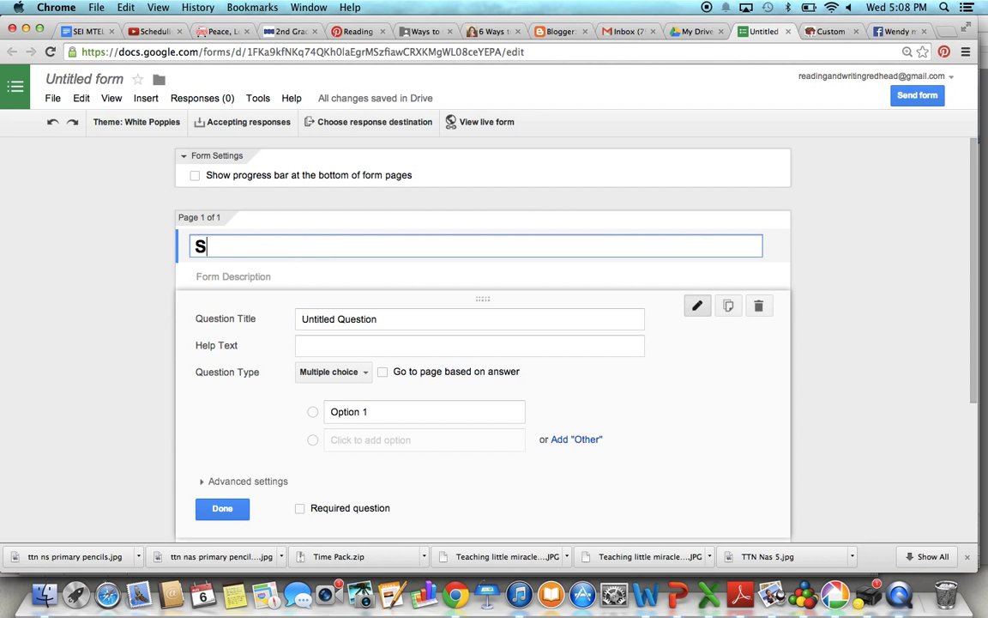
{"action": "type", "text": "ample Nail "}
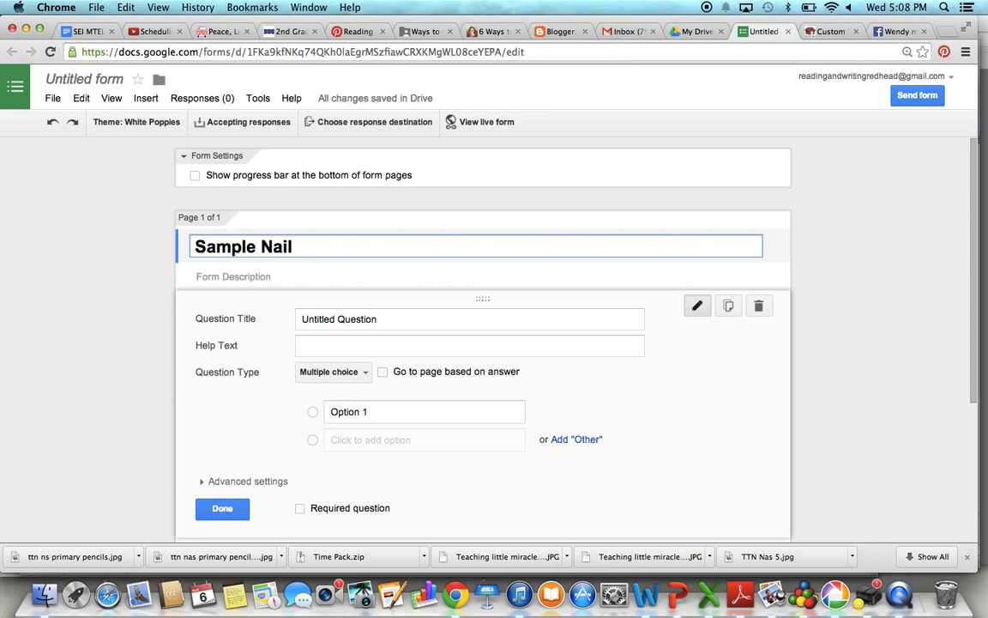
{"action": "type", "text": "W"}
{"action": "key", "text": "BackSpace"}
{"action": "type", "text": "Wrap Req"}
{"action": "key", "text": "BackSpace"}
{"action": "type", "text": "equest"}
Step: Write a description covering US addresses and 2 requests per year per person
{"action": "left_click", "coordinate": [277, 276]}
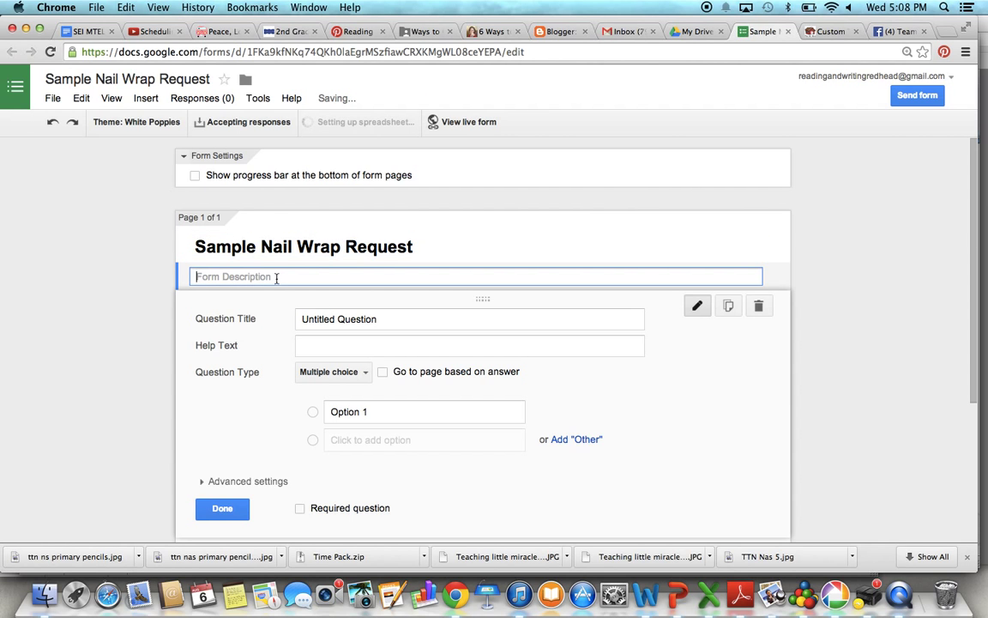
{"action": "type", "text": "This is a request"}
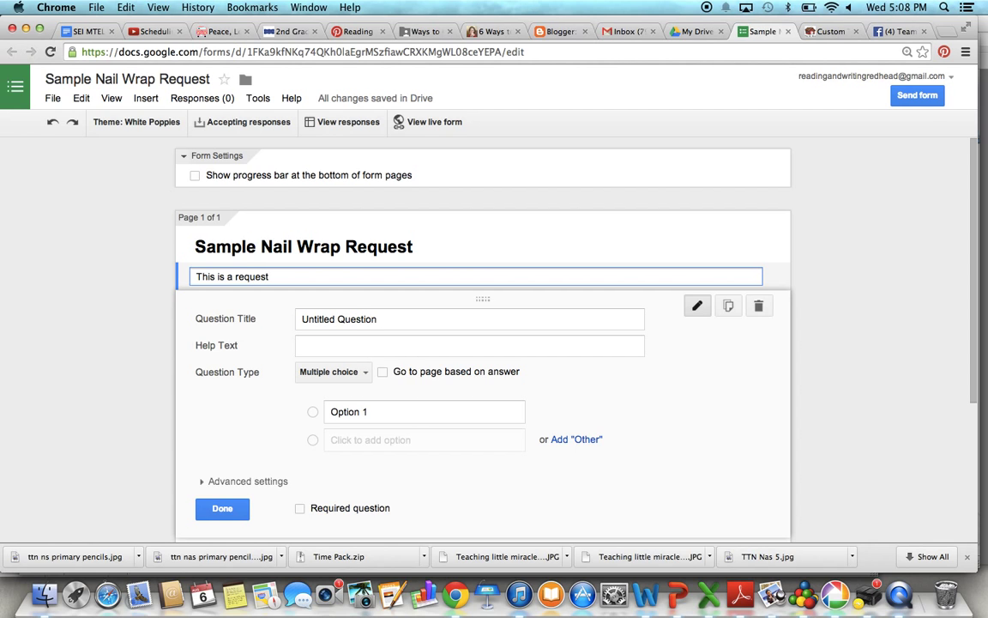
{"action": "type", "text": "...US address"}
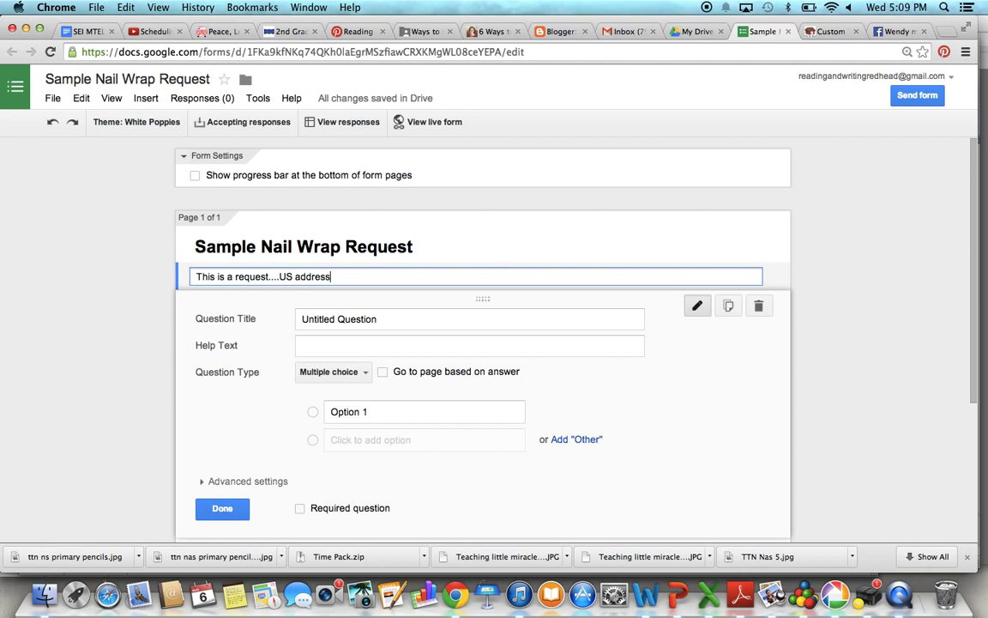
{"action": "type", "text": "es... 2 reuq"}
{"action": "type", "text": "est"}
{"action": "key", "text": "BackSpace"}
{"action": "key", "text": "BackSpace"}
{"action": "key", "text": "BackSpace"}
{"action": "key", "text": "BackSpace"}
{"action": "key", "text": "BackSpace"}
{"action": "type", "text": "quests per"}
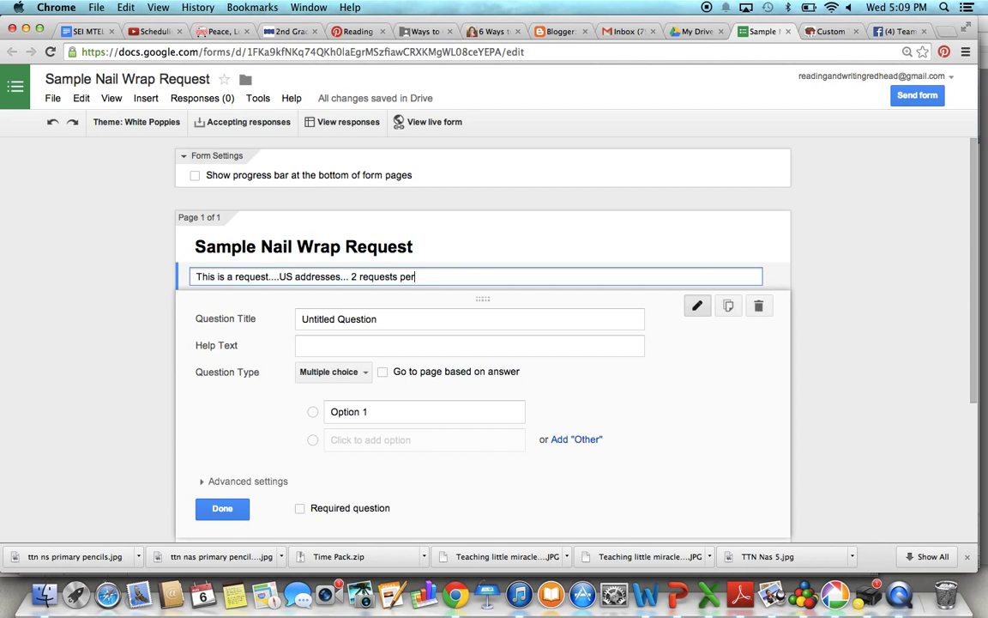
{"action": "type", "text": " year per person."}
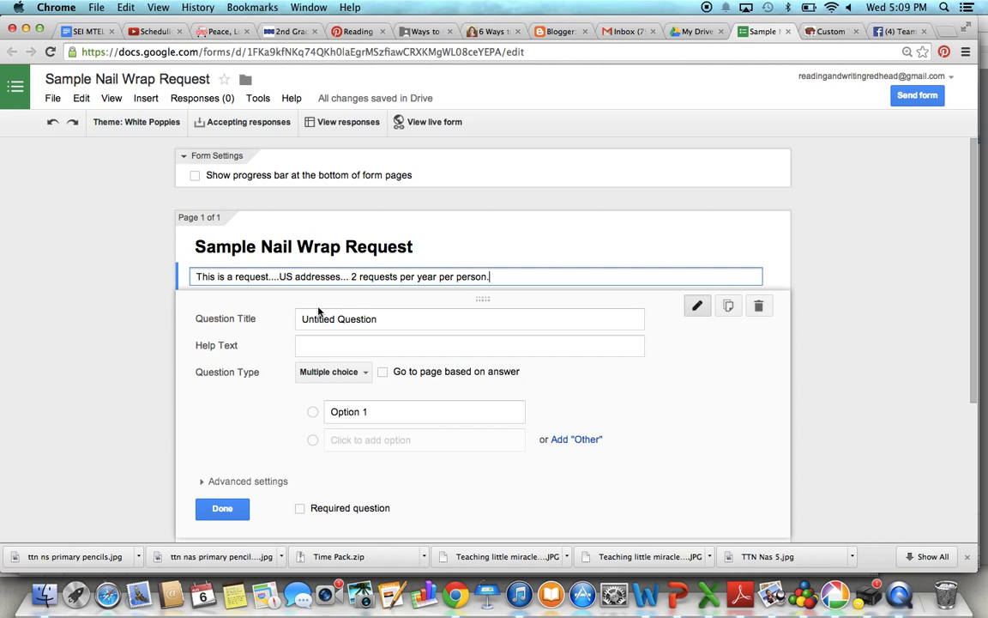
Step: Rename the first question to 'Name' and make it a required short-text question
{"action": "left_click", "coordinate": [393, 318]}
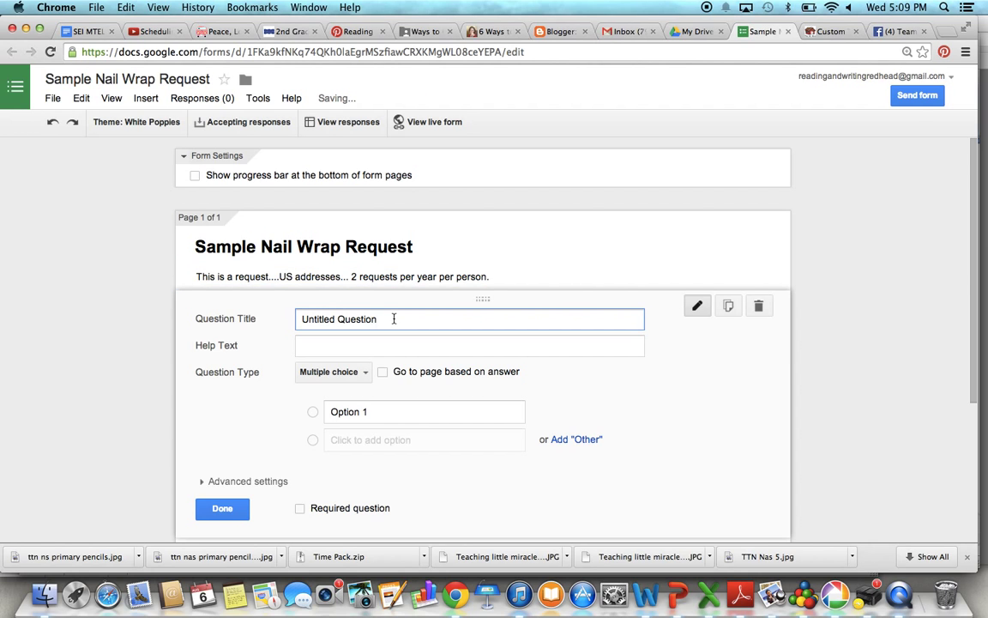
{"action": "key", "text": "BackSpace"}
{"action": "key", "text": "BackSpace"}
{"action": "key", "text": "BackSpace"}
{"action": "key", "text": "BackSpace"}
{"action": "key", "text": "BackSpace"}
{"action": "key", "text": "BackSpace"}
{"action": "key", "text": "BackSpace"}
{"action": "key", "text": "BackSpace"}
{"action": "key", "text": "BackSpace"}
{"action": "key", "text": "BackSpace"}
{"action": "key", "text": "BackSpace"}
{"action": "key", "text": "BackSpace"}
{"action": "key", "text": "BackSpace"}
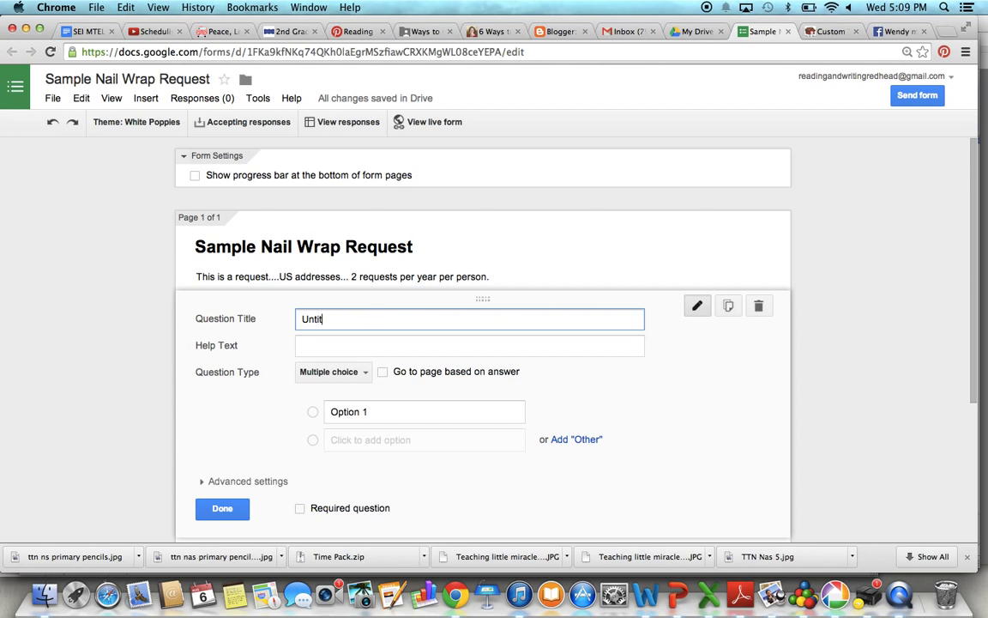
{"action": "key", "text": "BackSpace"}
{"action": "key", "text": "BackSpace"}
{"action": "key", "text": "BackSpace"}
{"action": "key", "text": "BackSpace"}
{"action": "type", "text": "Name"}
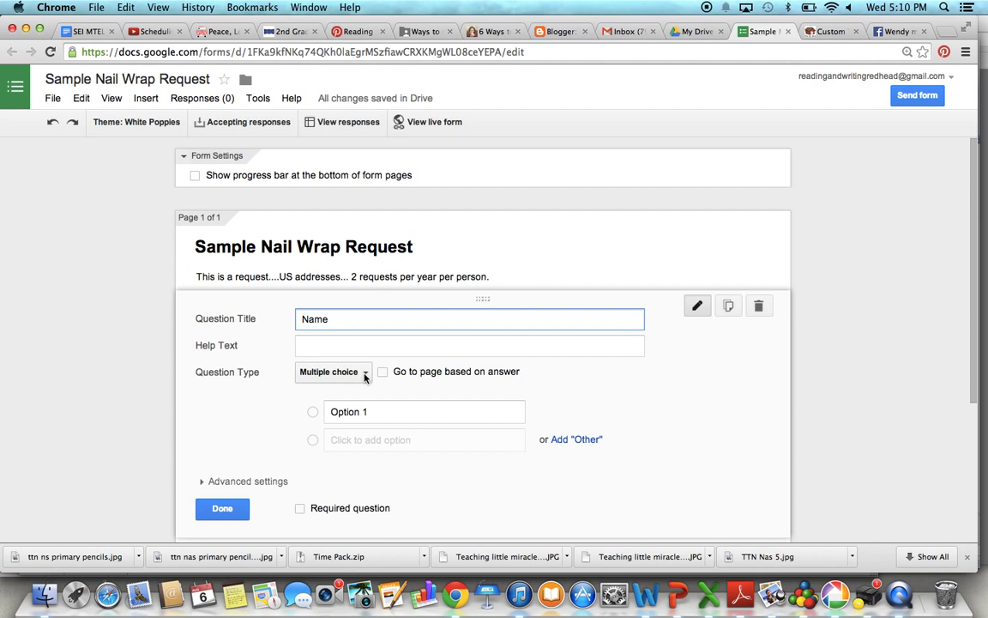
{"action": "left_click", "coordinate": [365, 374]}
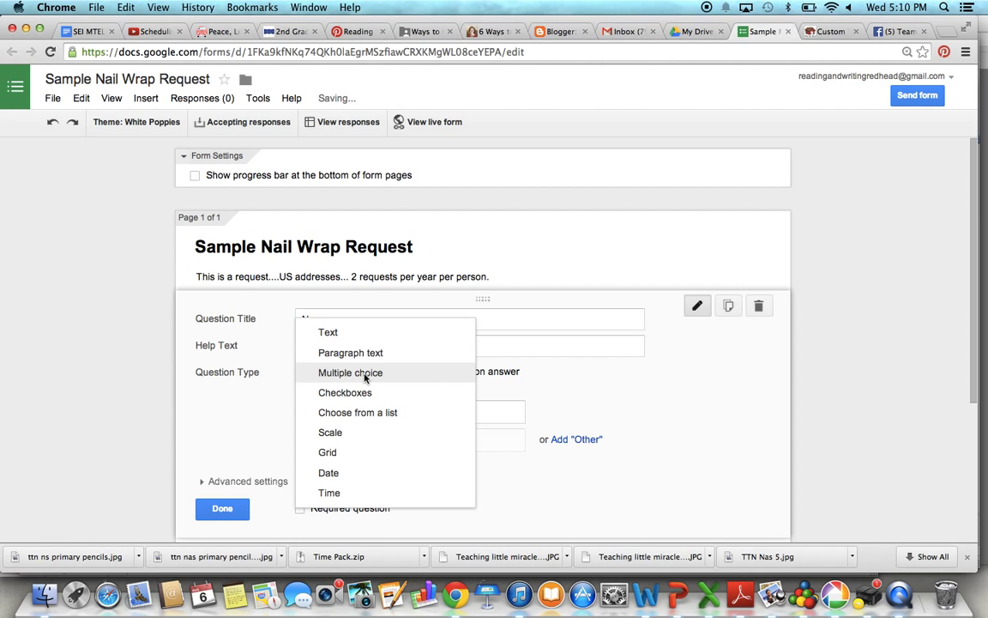
{"action": "left_click", "coordinate": [364, 373]}
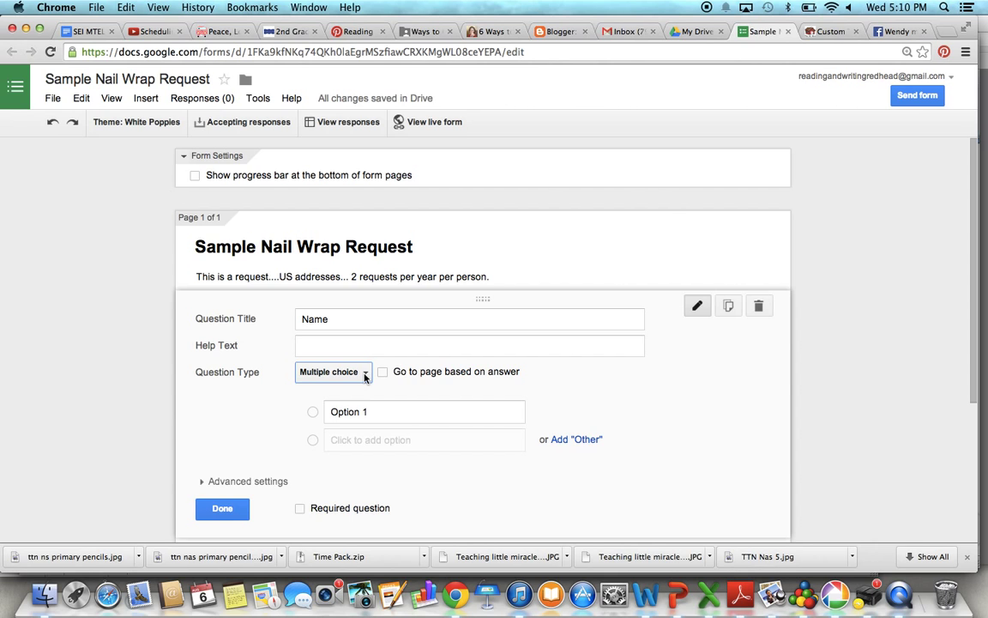
{"action": "left_click", "coordinate": [364, 374]}
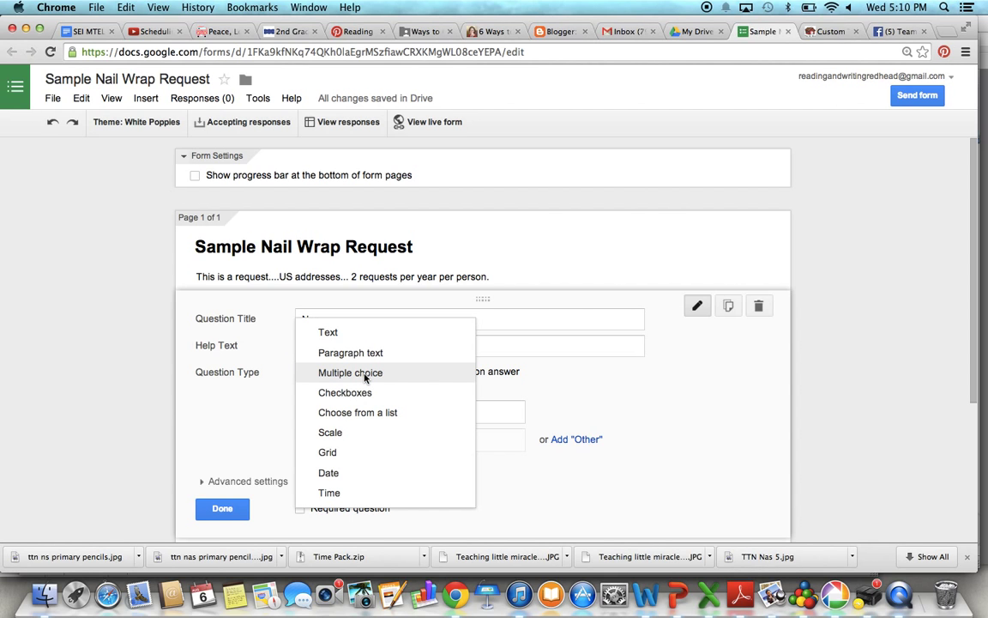
{"action": "left_click", "coordinate": [372, 327]}
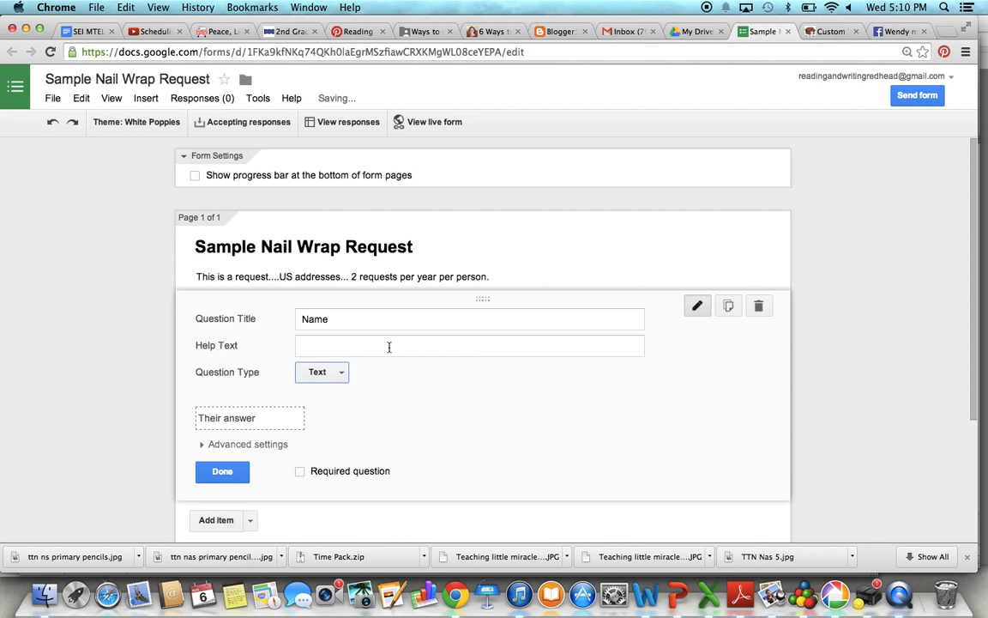
{"action": "left_click", "coordinate": [300, 472]}
{"action": "left_click", "coordinate": [221, 471]}
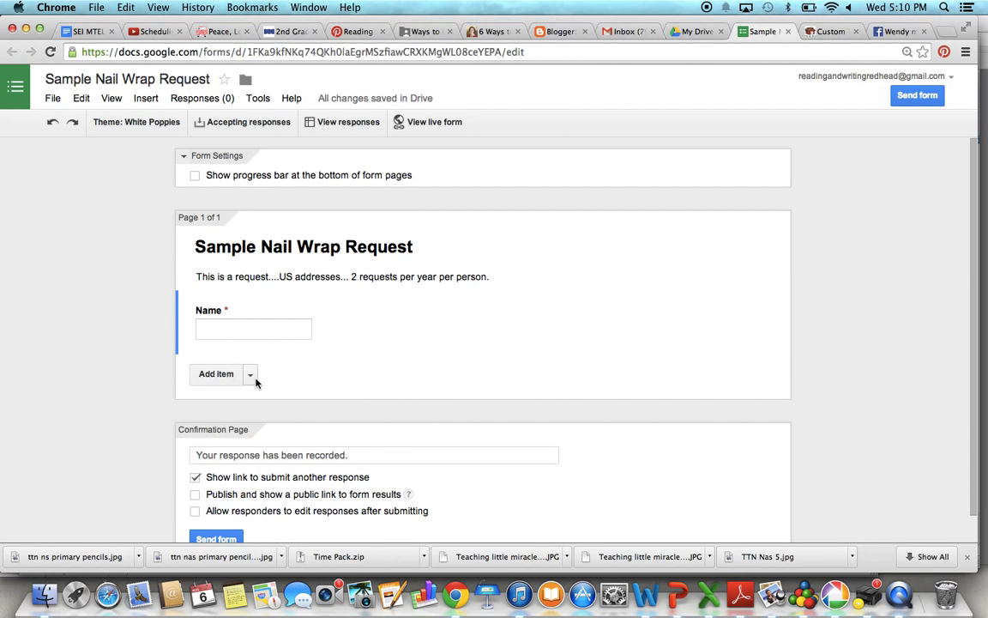
Step: Add a required short-text question titled 'Address 1' below Name
{"action": "scroll", "coordinate": [300, 386], "scroll_direction": "down", "scroll_amount": 1}
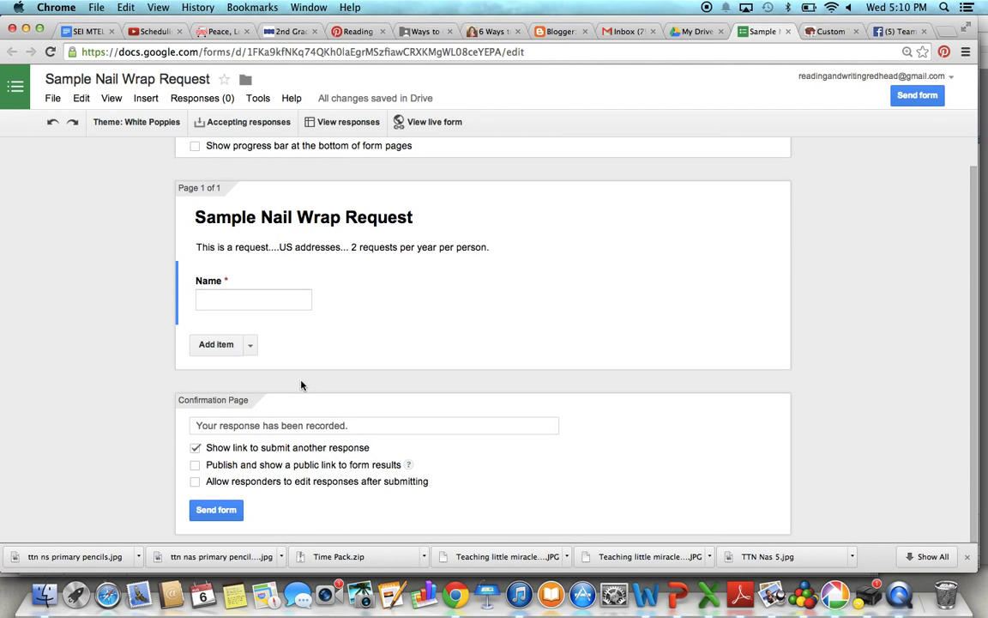
{"action": "left_click", "coordinate": [249, 348]}
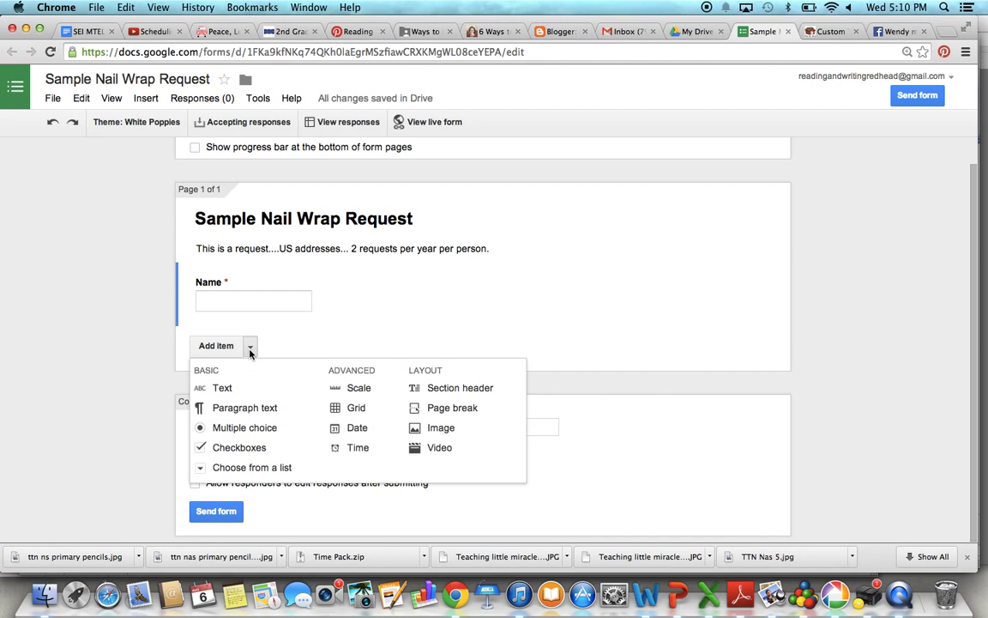
{"action": "left_click", "coordinate": [233, 390]}
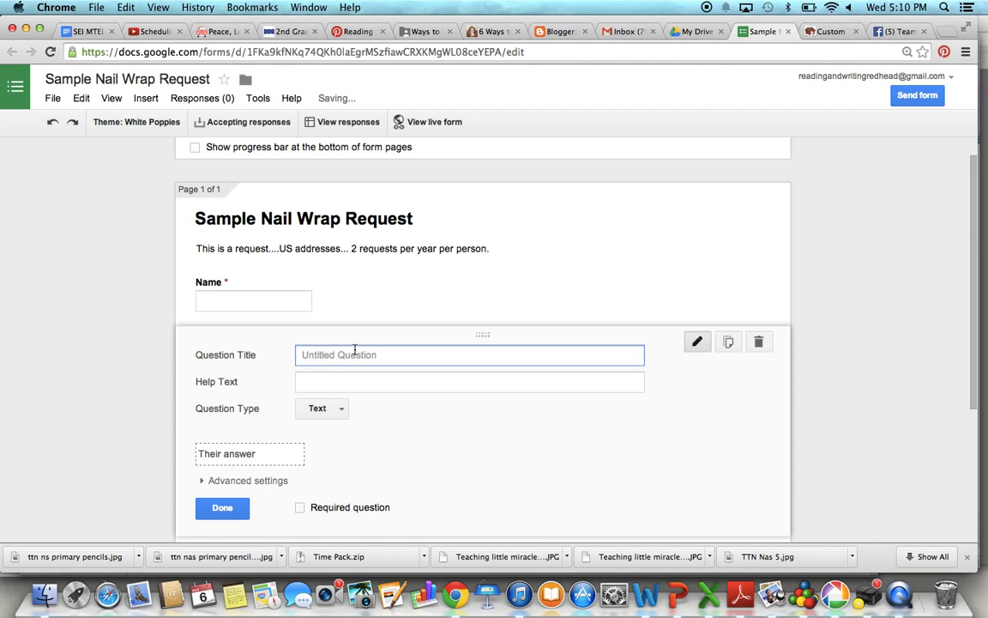
{"action": "type", "text": "Address 1"}
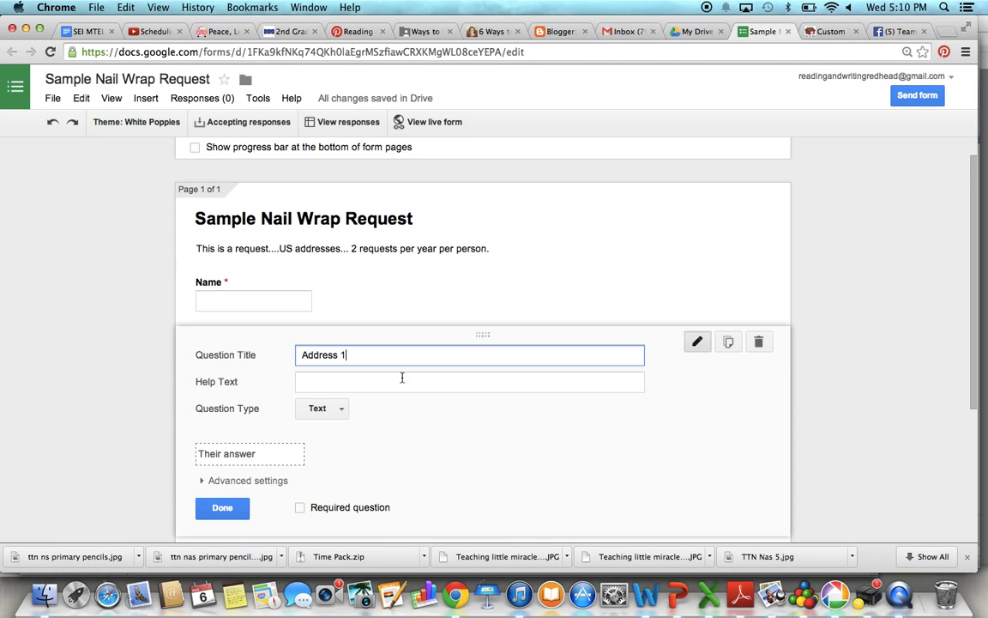
{"action": "left_click", "coordinate": [340, 412]}
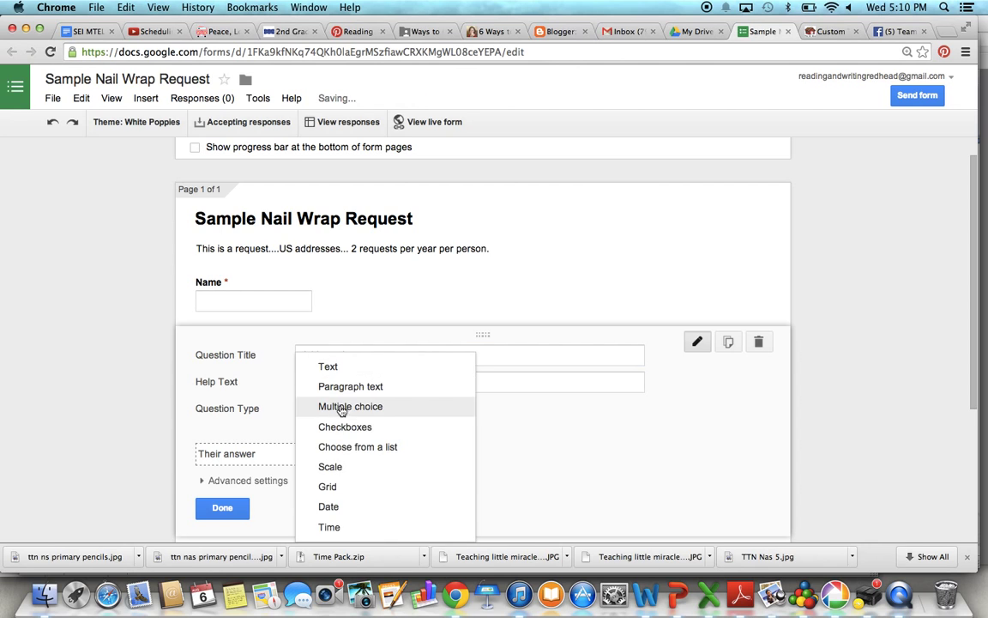
{"action": "left_click", "coordinate": [343, 371]}
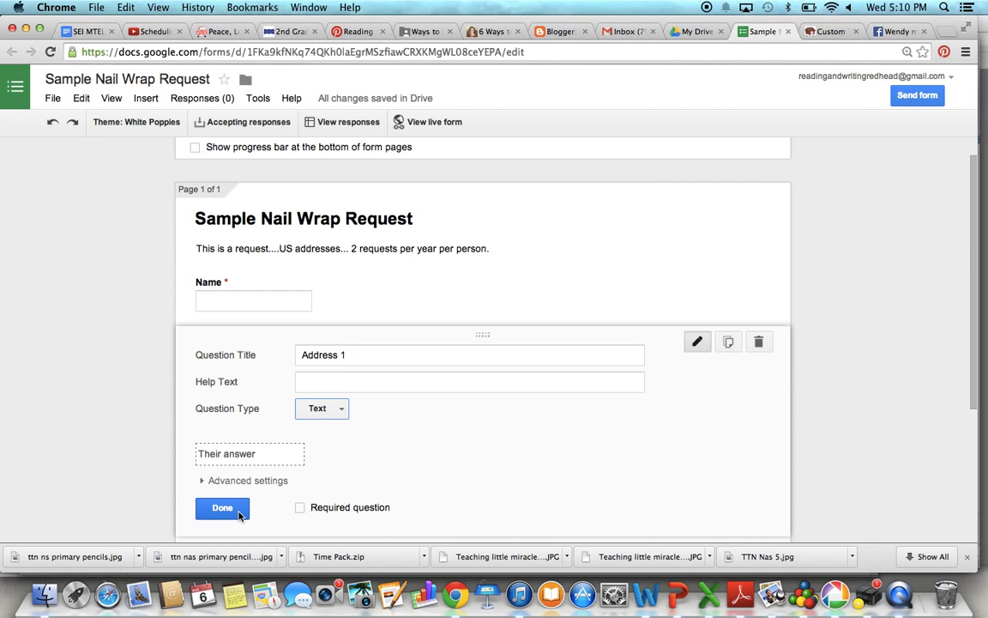
{"action": "left_click", "coordinate": [299, 509]}
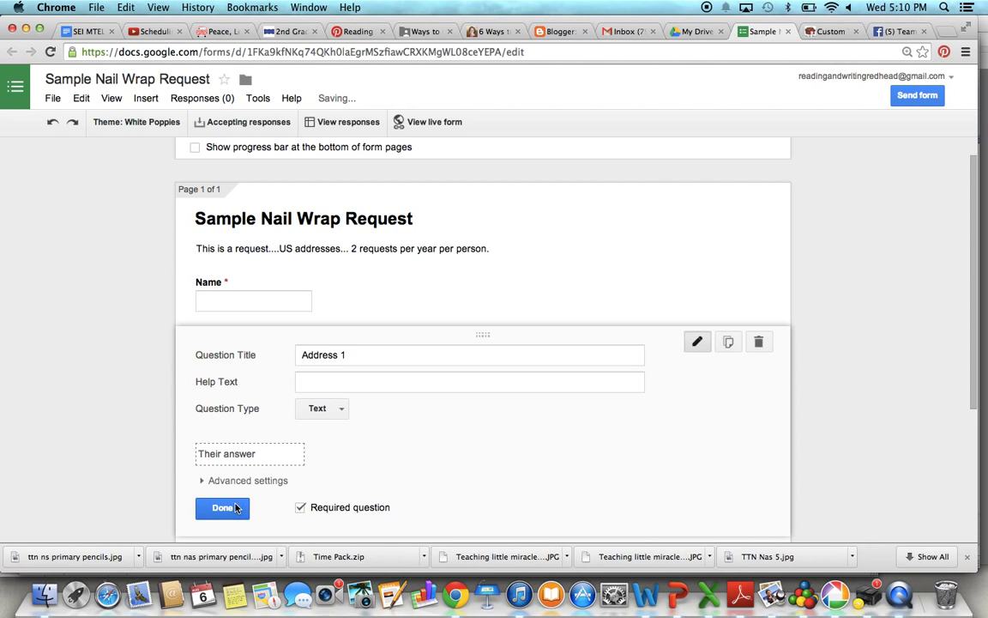
{"action": "left_click", "coordinate": [222, 507]}
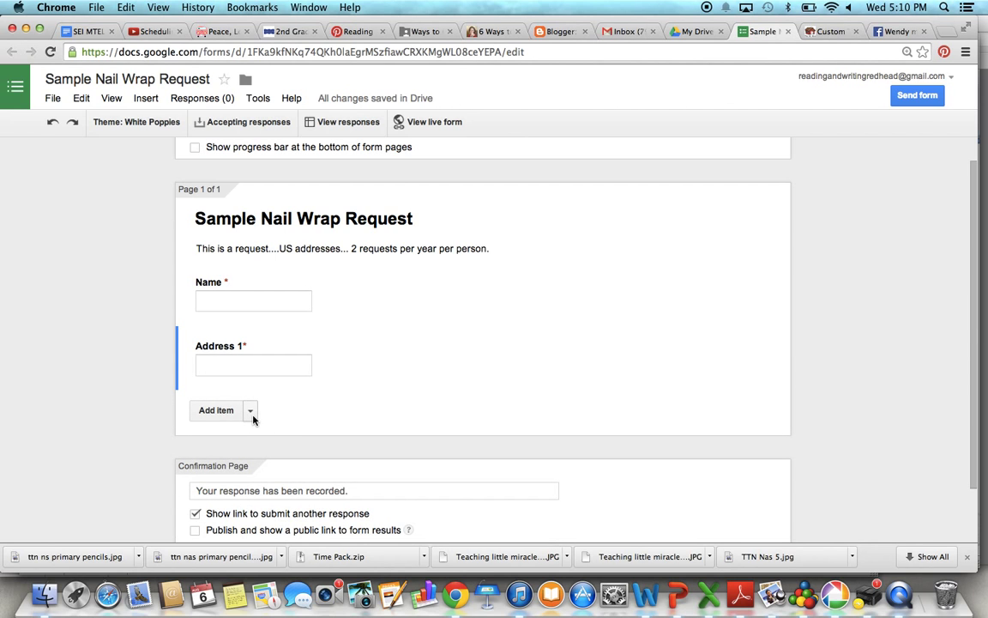
Step: Add a question titled 'Do you have any questions for me about Jamberry, the nail wraps....'
{"action": "left_click", "coordinate": [251, 411]}
{"action": "left_click", "coordinate": [240, 301]}
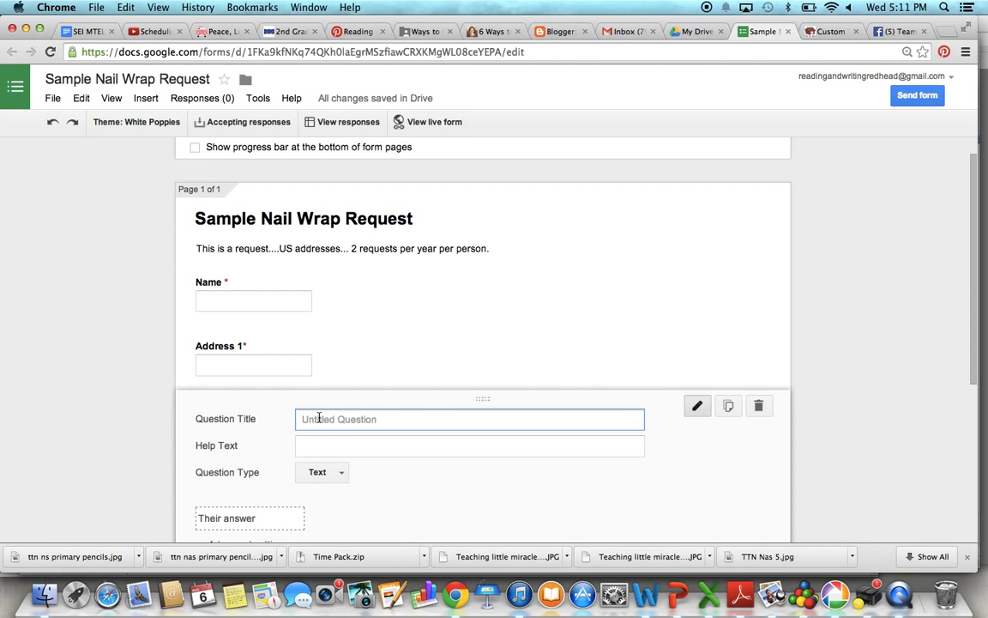
{"action": "type", "text": "Do you have"}
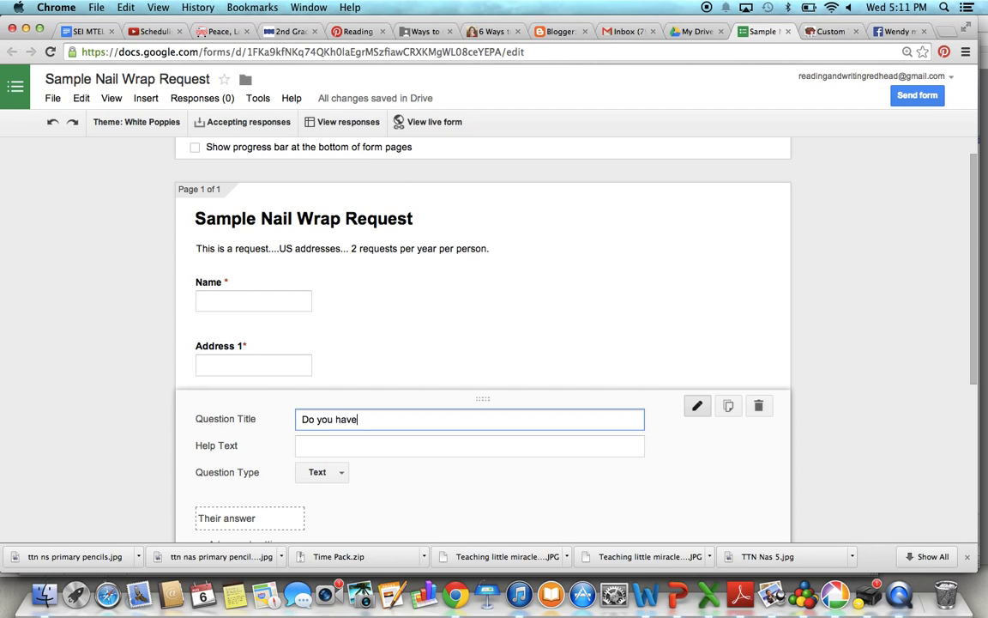
{"action": "type", "text": " any questions for me about "}
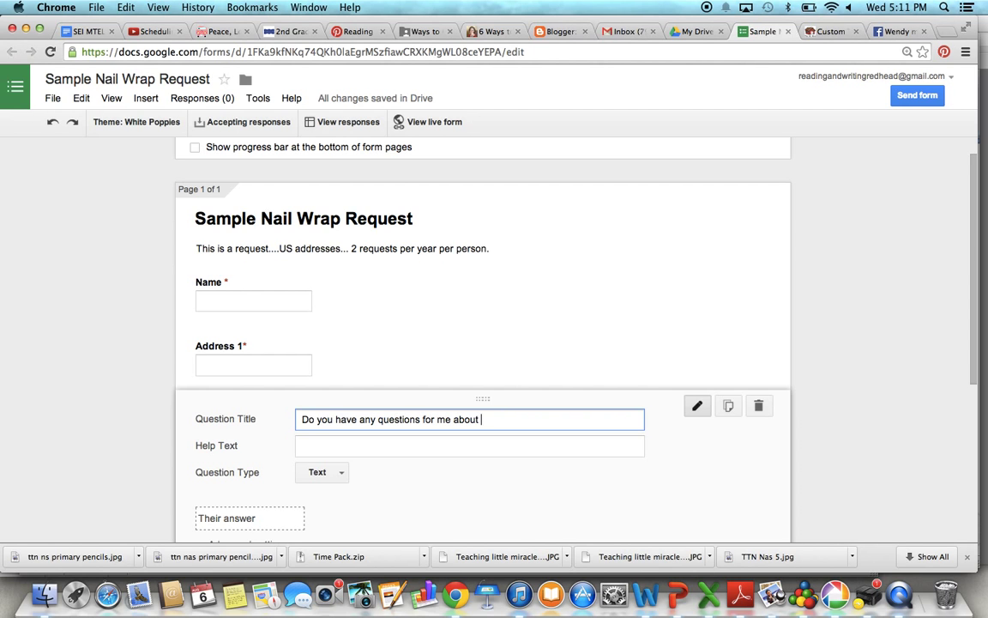
{"action": "type", "text": "Jamberry, "}
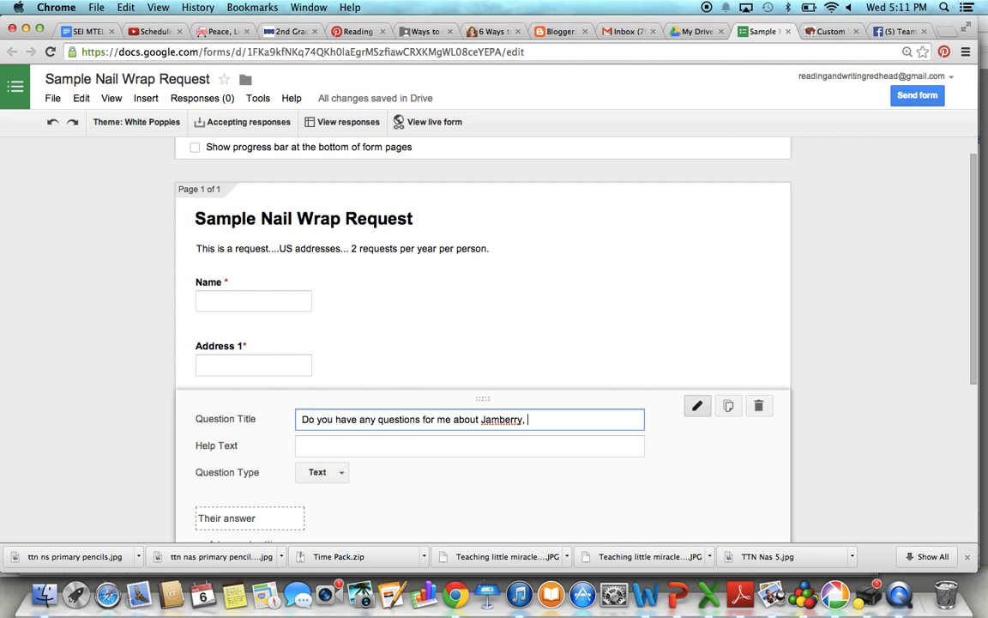
{"action": "type", "text": "the nai"}
{"action": "key", "text": "BackSpace"}
{"action": "key", "text": "BackSpace"}
{"action": "key", "text": "BackSpace"}
{"action": "type", "text": "the nail wraps...."}
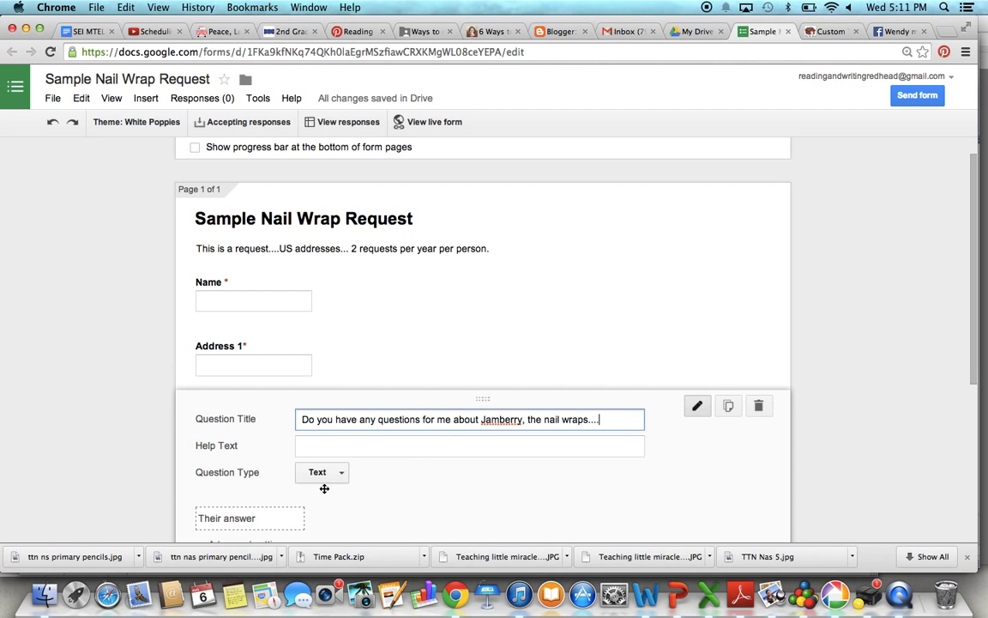
Step: Make the Jamberry question accept paragraph text and finish editing it
{"action": "scroll", "coordinate": [386, 487], "scroll_direction": "down", "scroll_amount": 2}
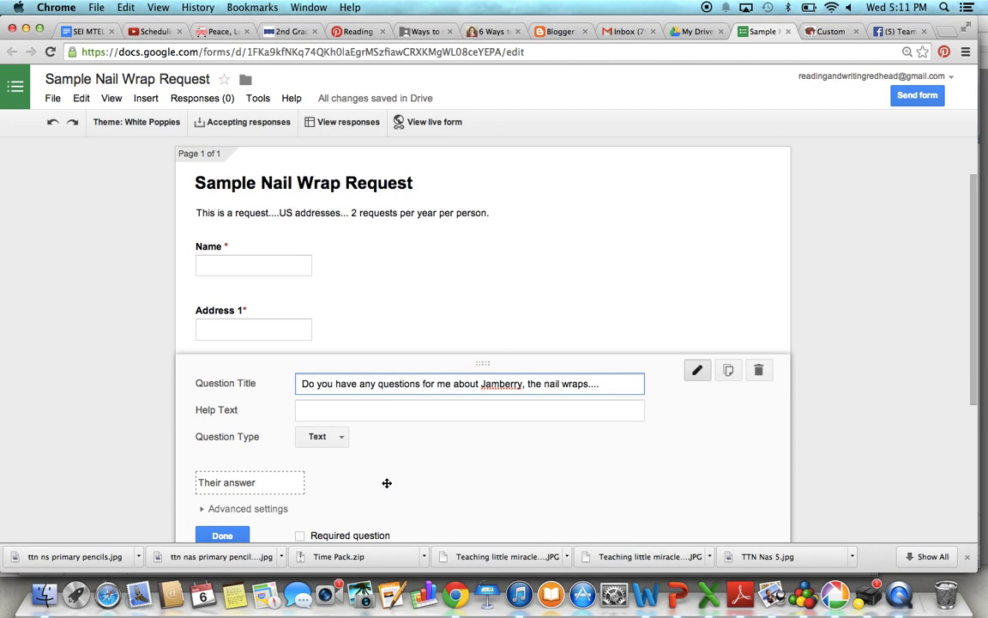
{"action": "left_click", "coordinate": [342, 439]}
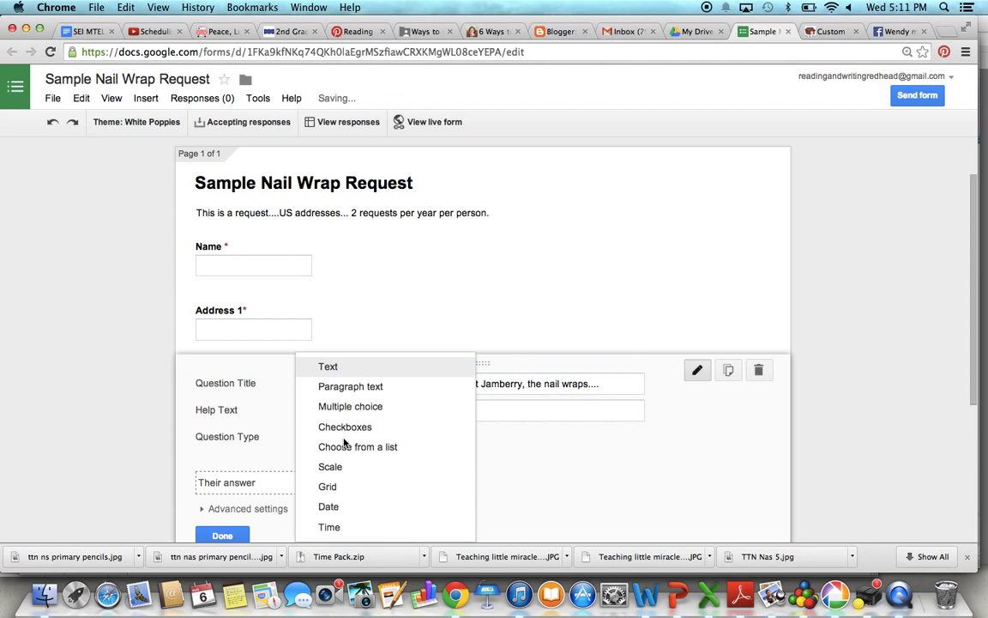
{"action": "left_click", "coordinate": [374, 387]}
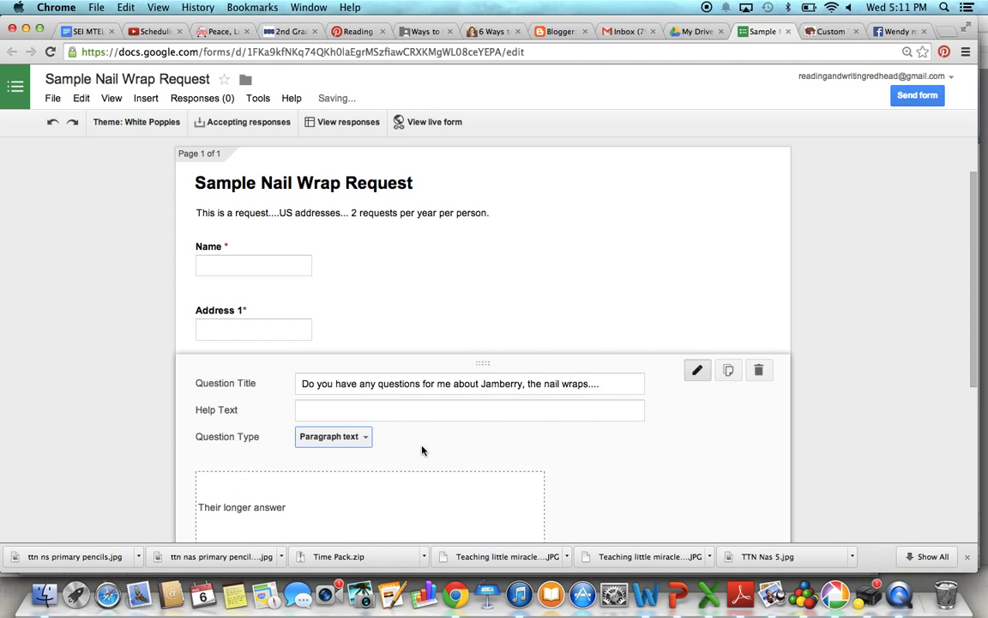
{"action": "scroll", "coordinate": [422, 455], "scroll_direction": "down", "scroll_amount": 2}
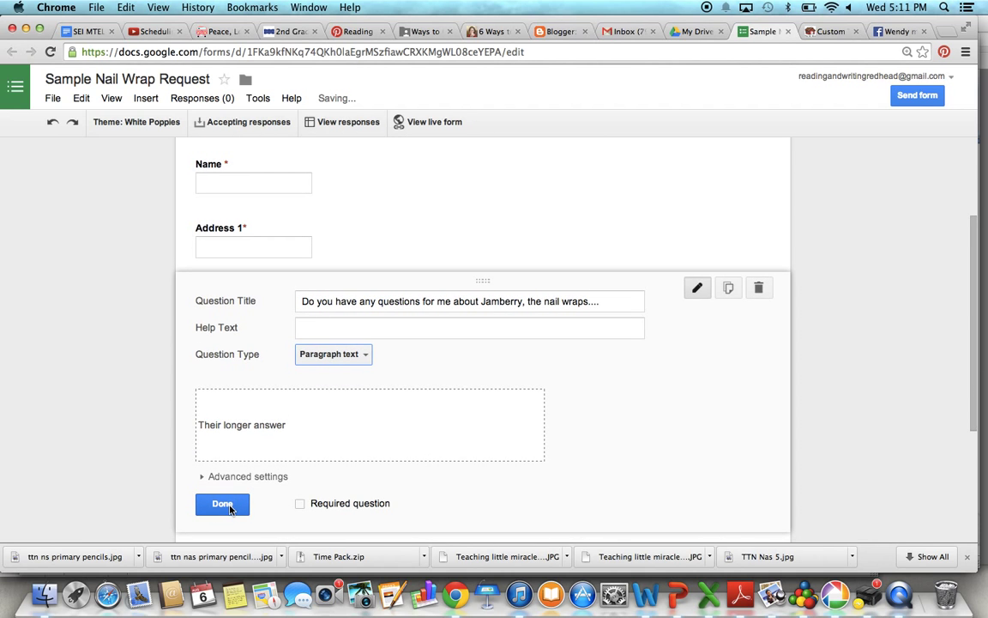
{"action": "left_click", "coordinate": [225, 505]}
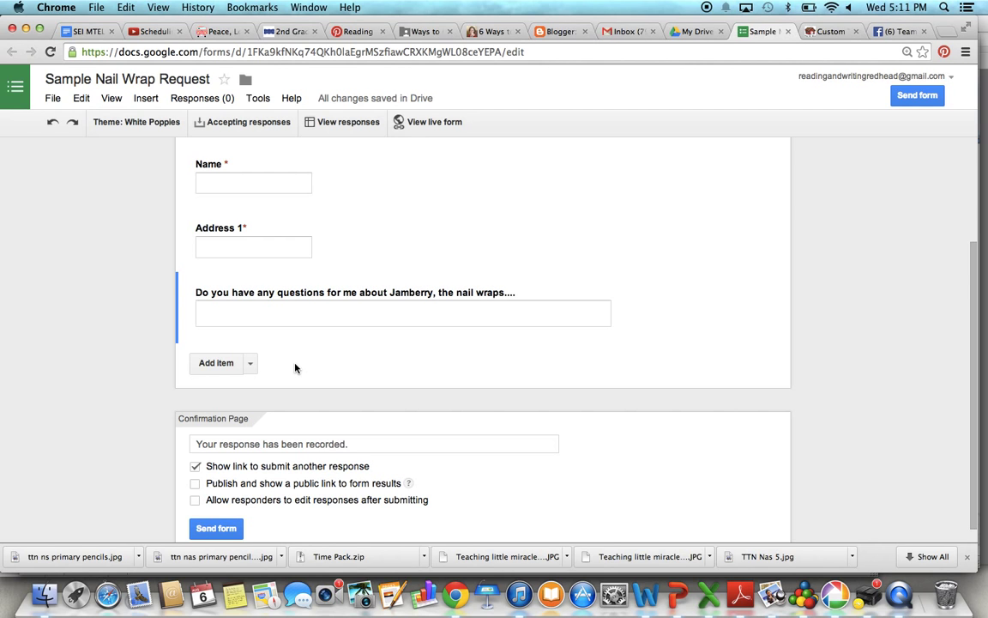
Step: Turn off 'Show link to submit another response' on the confirmation page
{"action": "scroll", "coordinate": [295, 368], "scroll_direction": "down", "scroll_amount": 1}
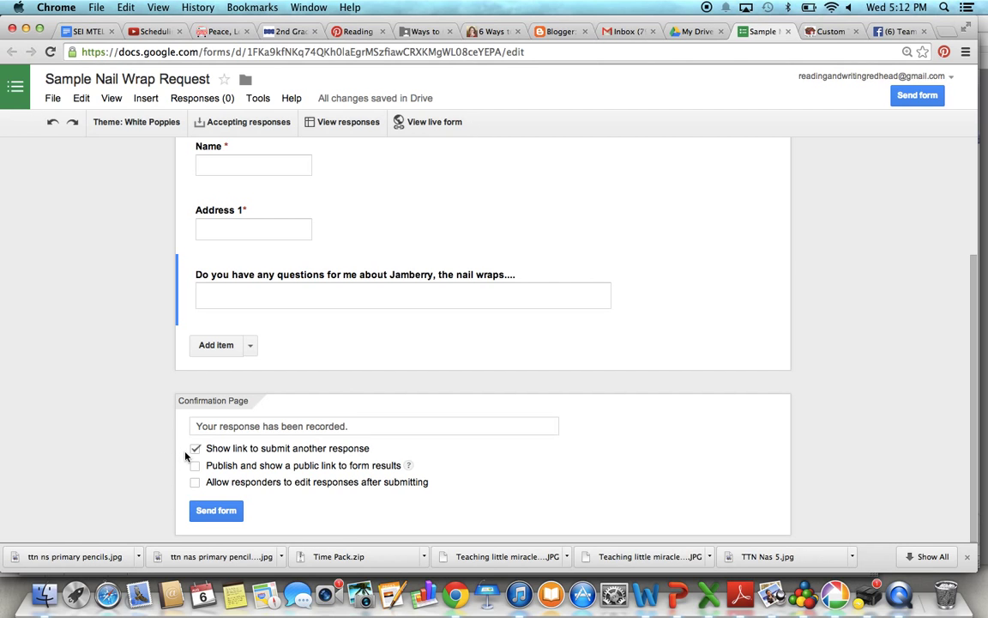
{"action": "left_click", "coordinate": [196, 448]}
{"action": "scroll", "coordinate": [844, 357], "scroll_direction": "up", "scroll_amount": 4}
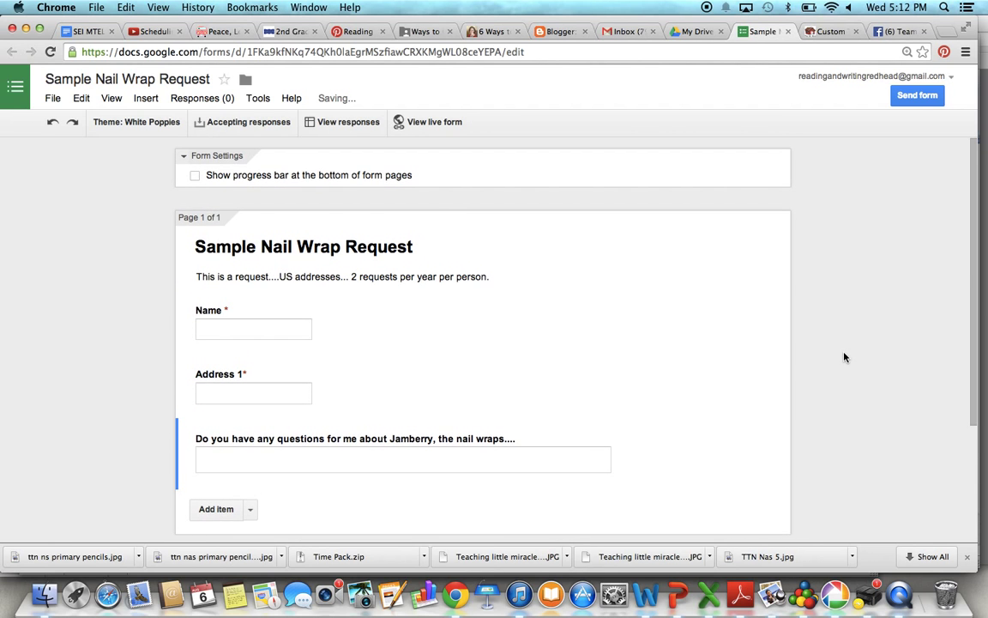
Step: Append 'demo 2' to the form title
{"action": "left_click", "coordinate": [466, 245]}
{"action": "type", "text": "de"}
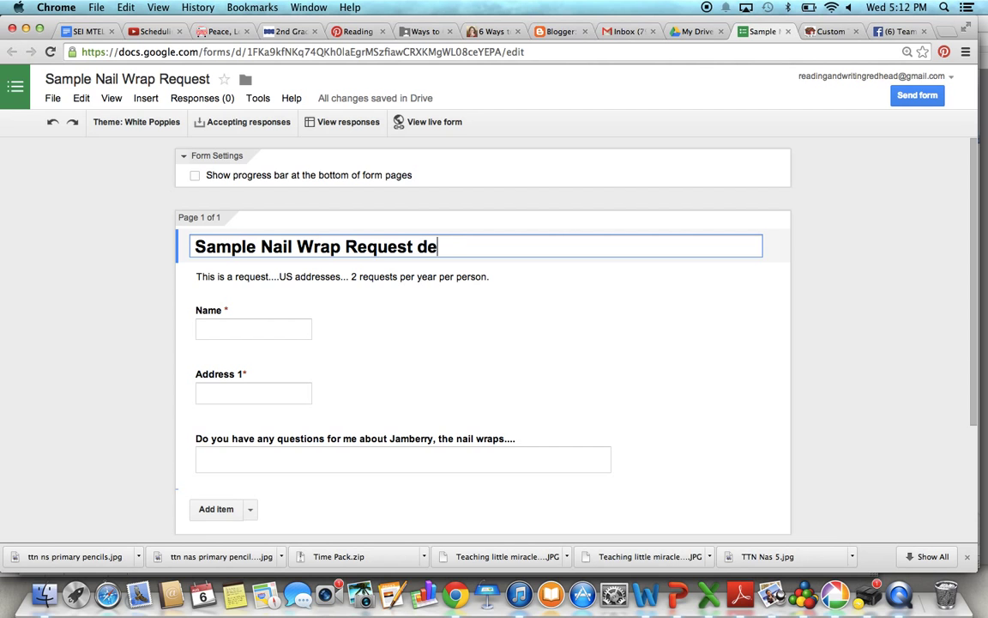
{"action": "type", "text": "mo 2"}
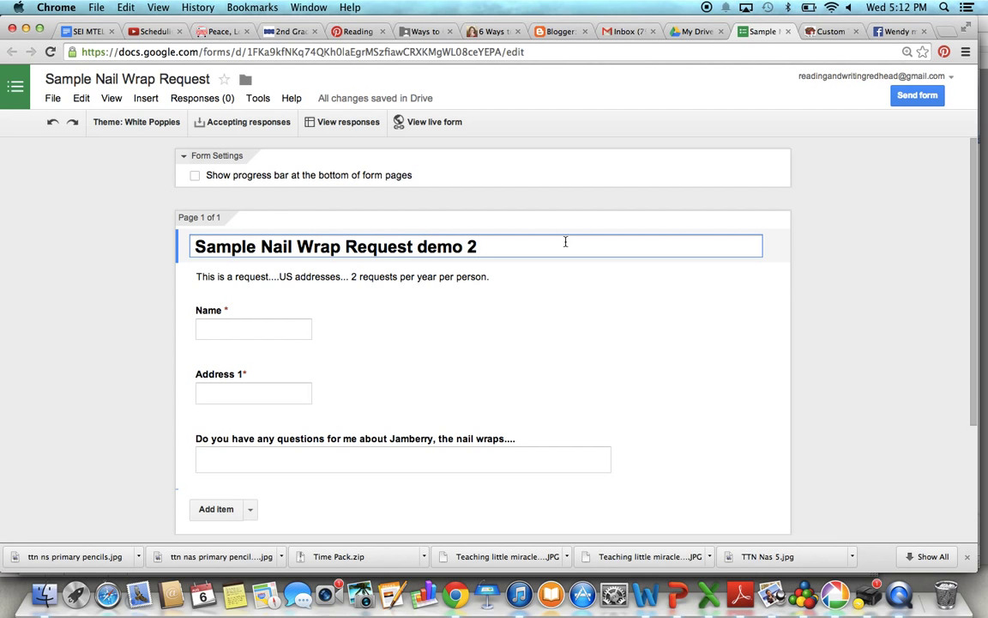
{"action": "scroll", "coordinate": [895, 406], "scroll_direction": "down", "scroll_amount": 4}
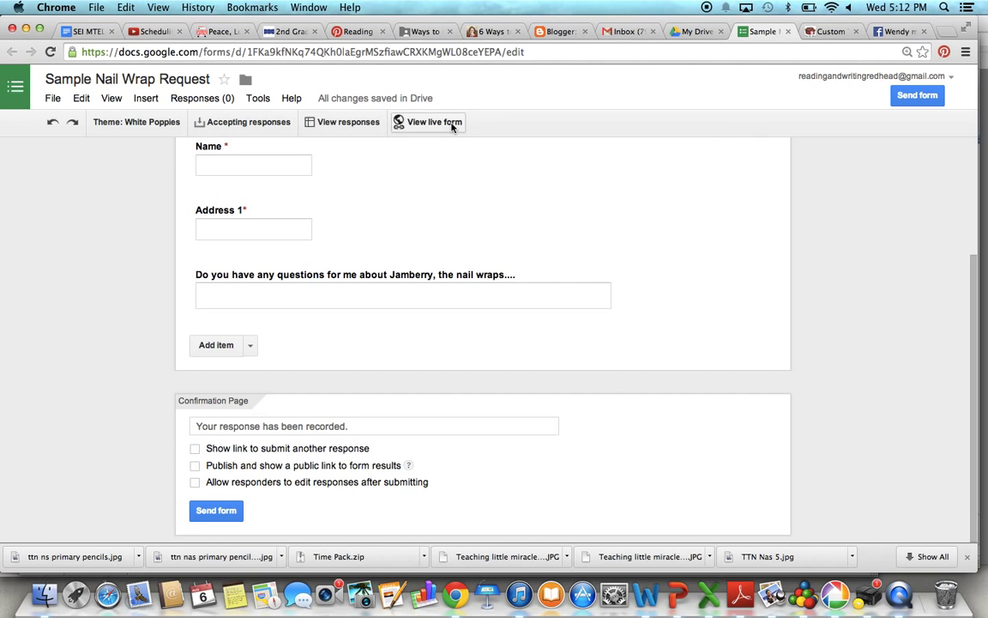
{"action": "left_click", "coordinate": [429, 122]}
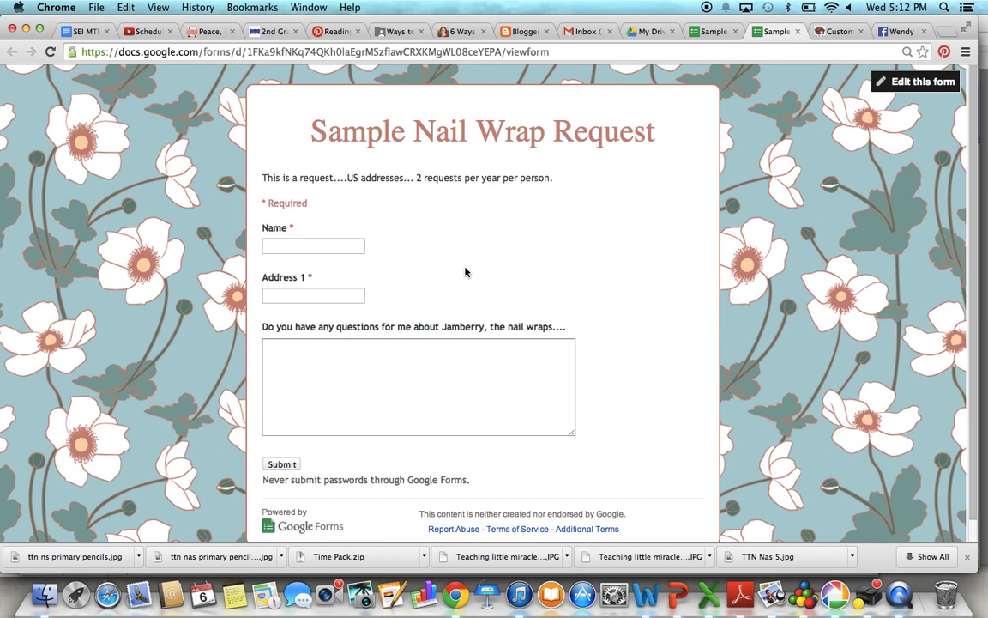
{"action": "scroll", "coordinate": [465, 272], "scroll_direction": "down", "scroll_amount": 1}
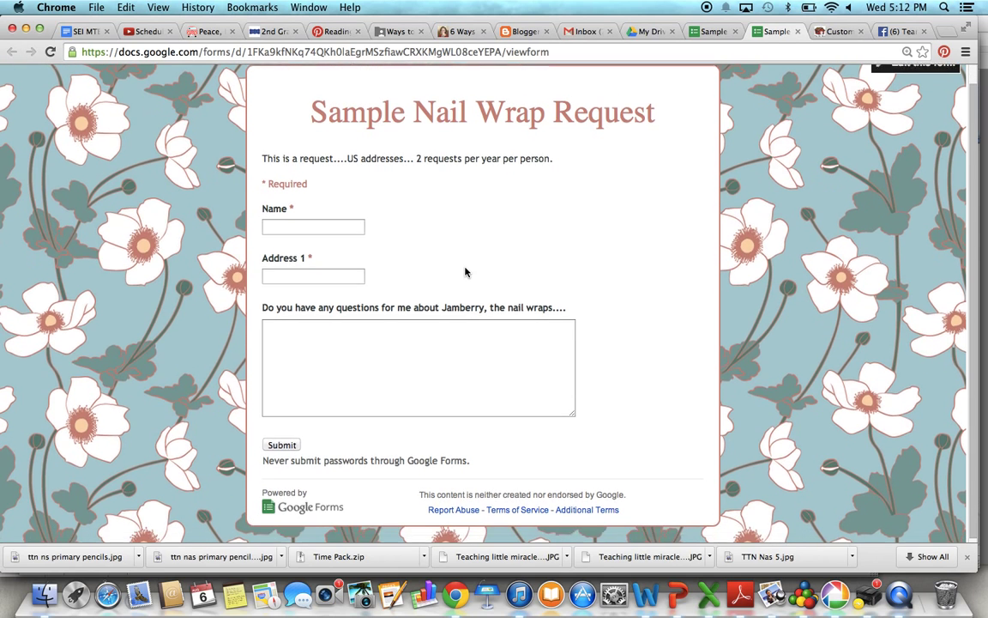
{"action": "left_click", "coordinate": [798, 32]}
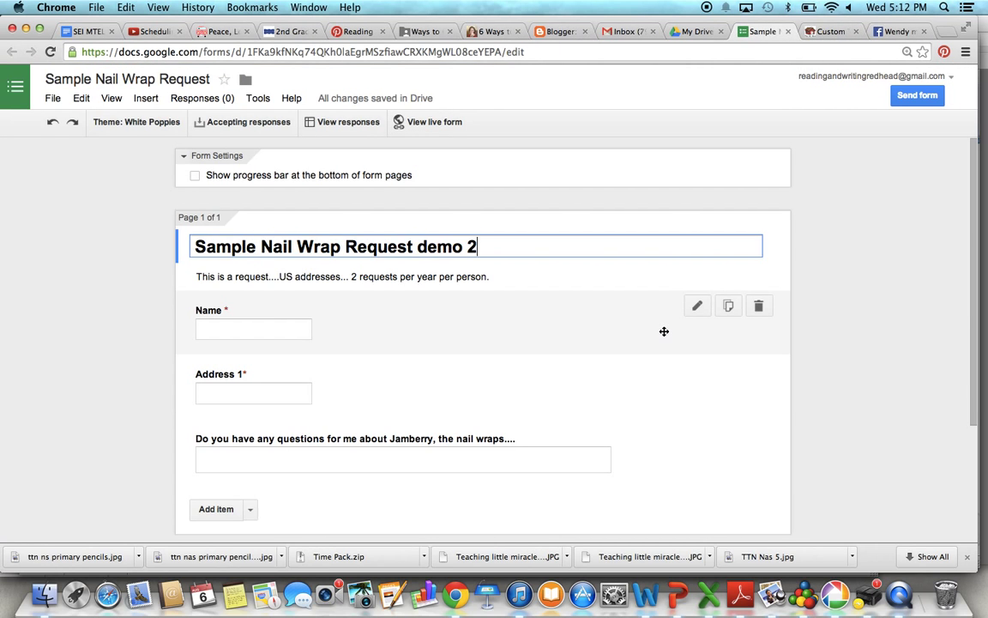
{"action": "scroll", "coordinate": [663, 333], "scroll_direction": "down", "scroll_amount": 4}
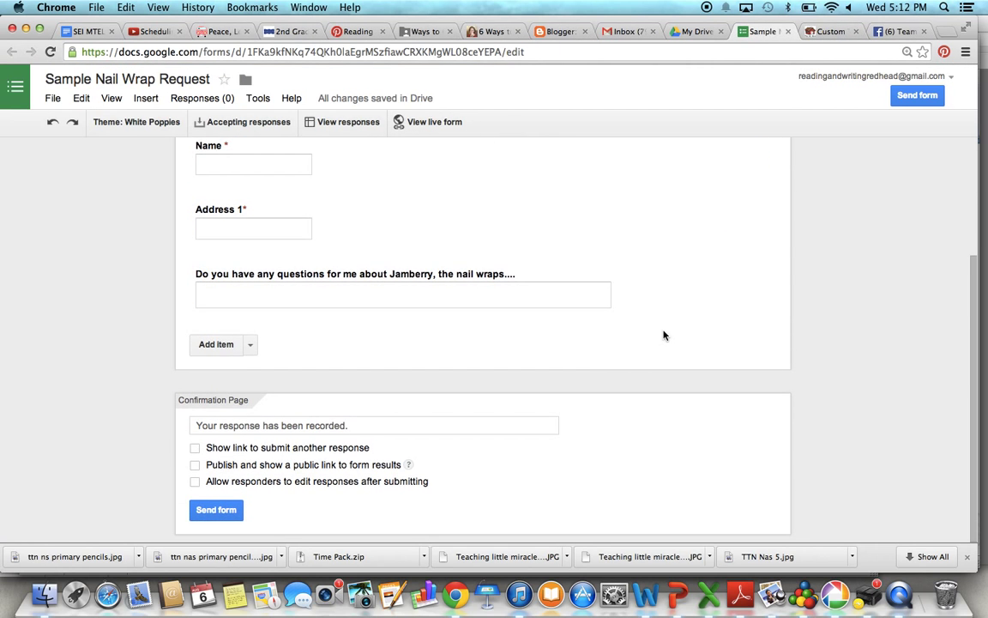
{"action": "scroll", "coordinate": [663, 334], "scroll_direction": "up", "scroll_amount": 4}
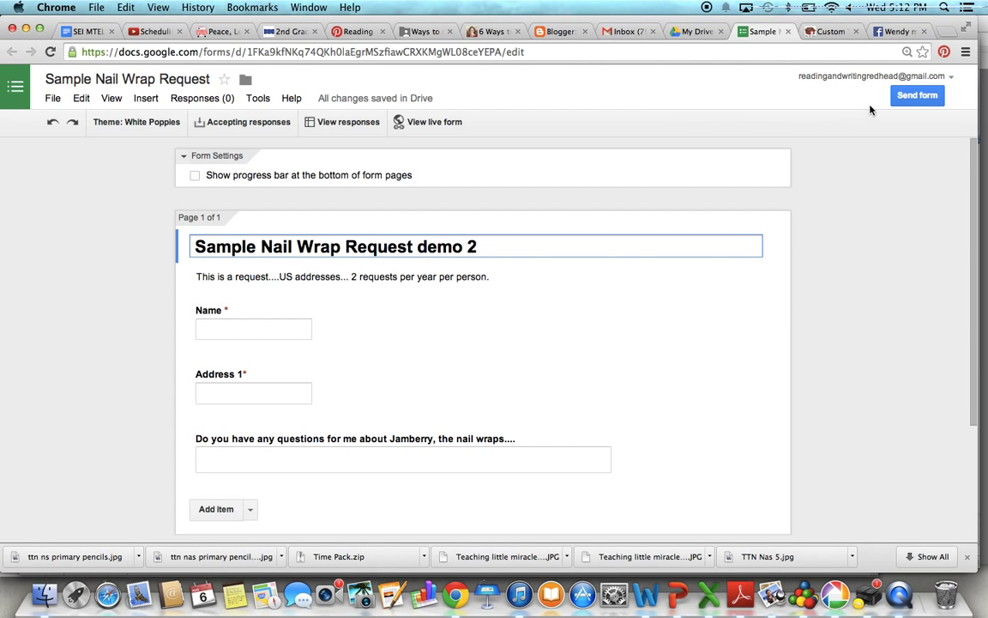
Step: Email the form through Send form to a contact picked from the suggestions
{"action": "left_click", "coordinate": [916, 99]}
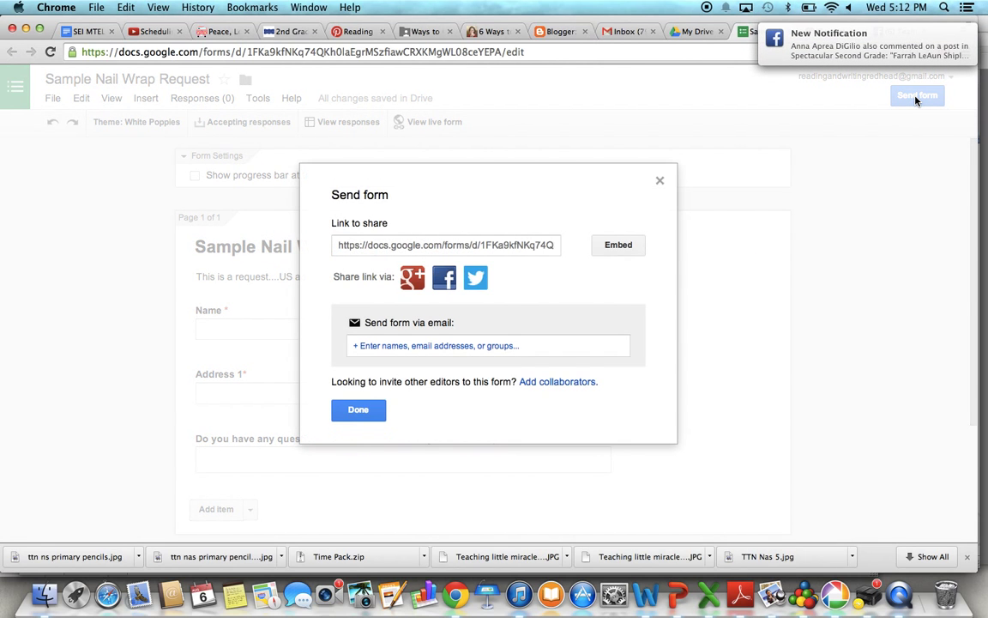
{"action": "left_click", "coordinate": [507, 346]}
{"action": "type", "text": "rm"}
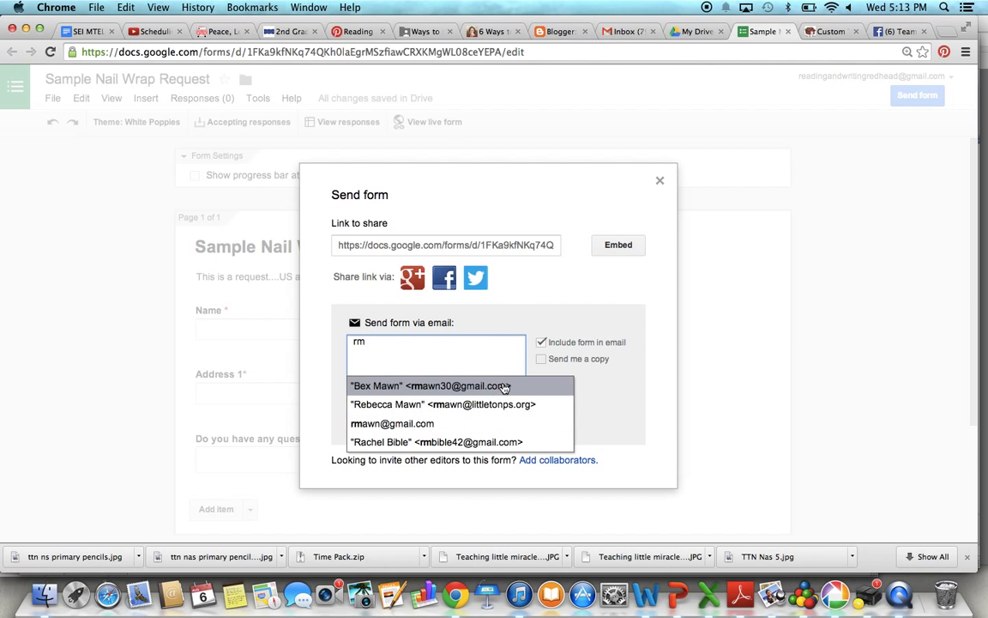
{"action": "left_click", "coordinate": [505, 385]}
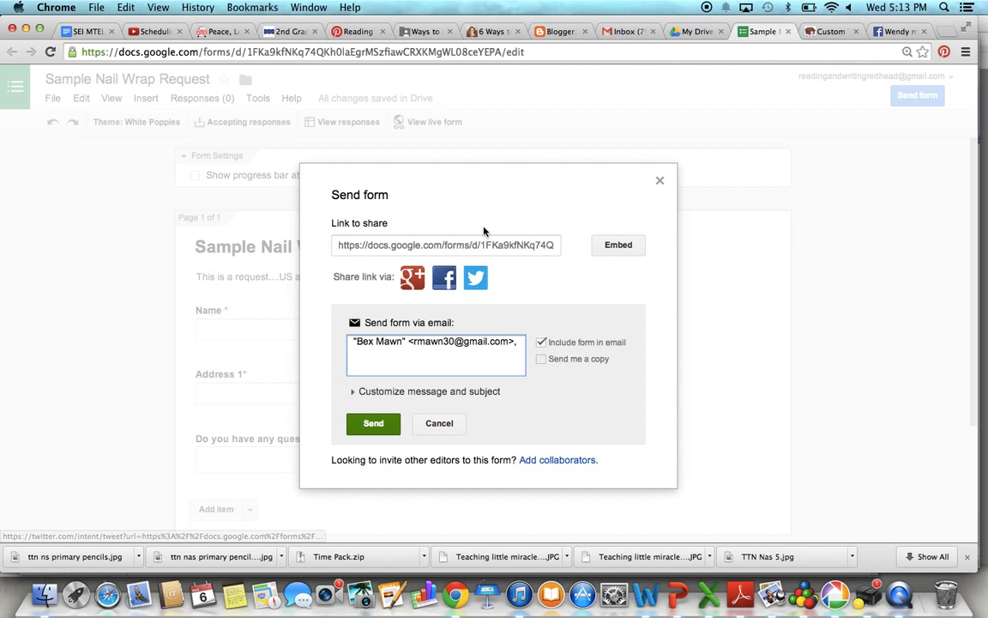
{"action": "left_click", "coordinate": [372, 424]}
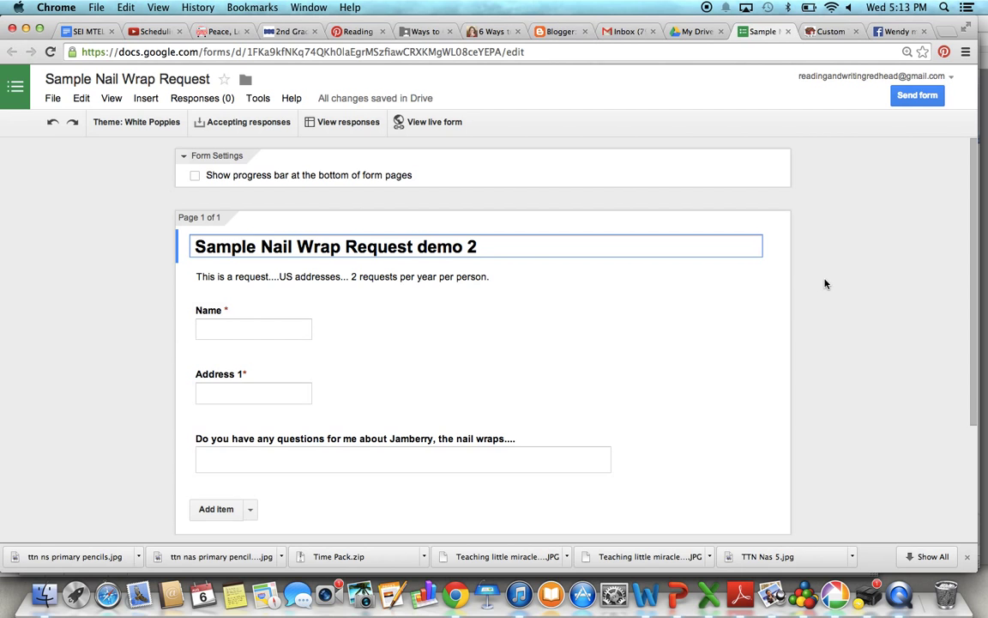
Step: Open the live form in a new tab, copy its URL, and return to the editor
{"action": "left_click", "coordinate": [445, 129]}
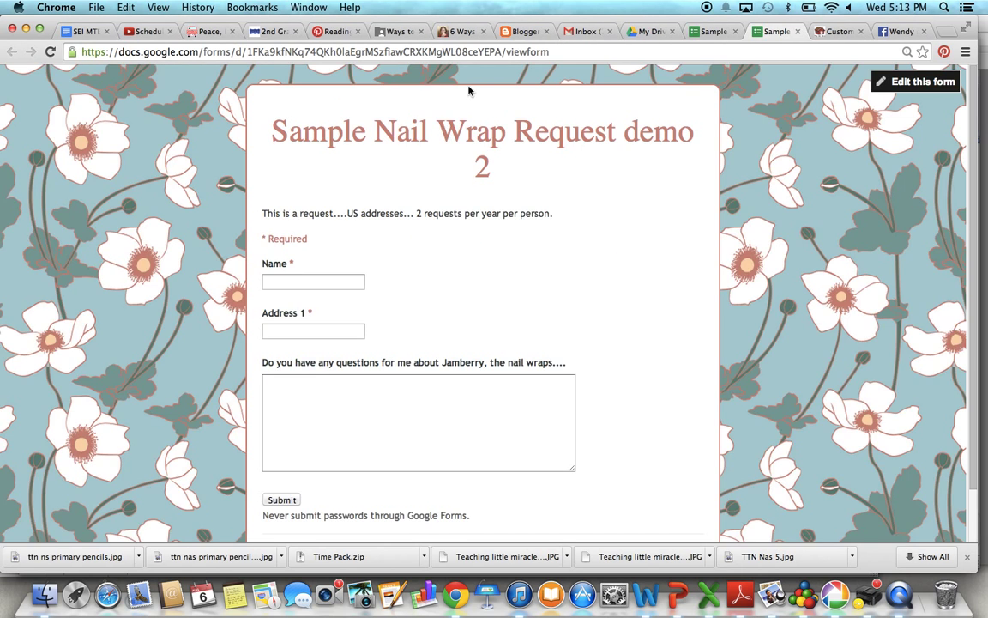
{"action": "left_click", "coordinate": [558, 52]}
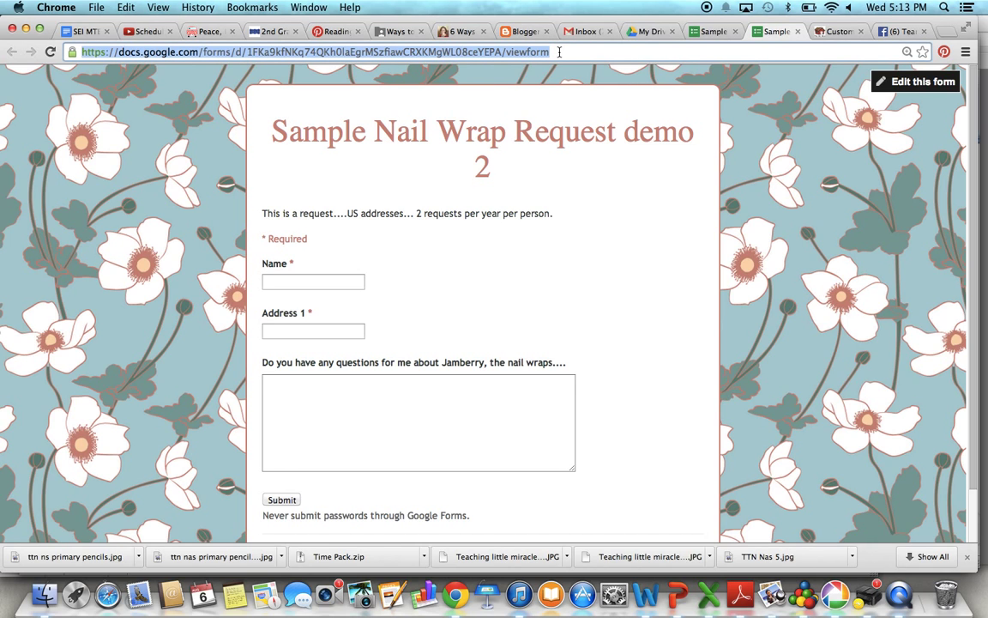
{"action": "key", "text": "super+c"}
{"action": "left_click", "coordinate": [713, 35]}
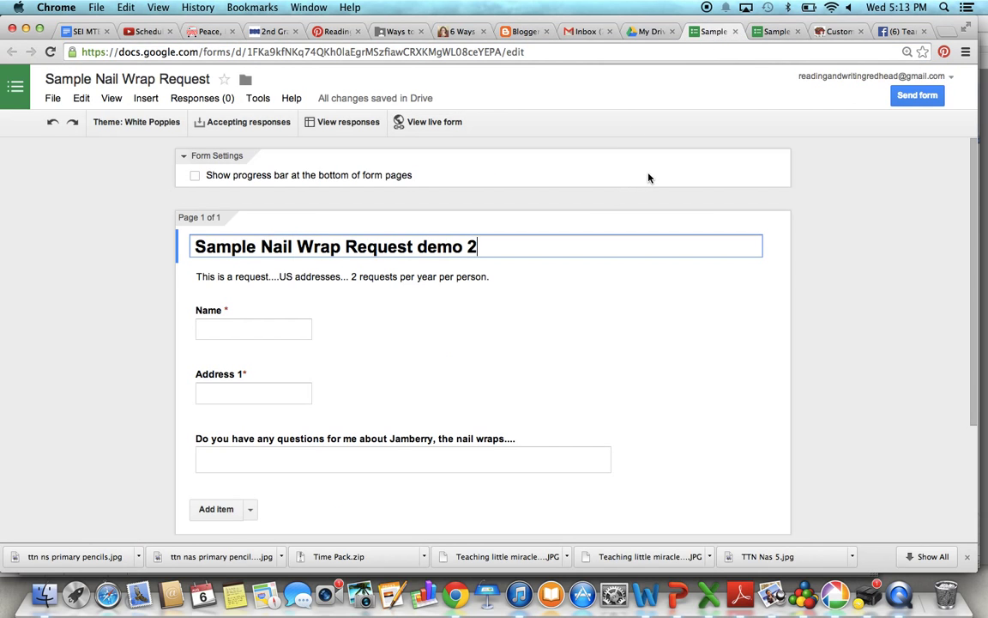